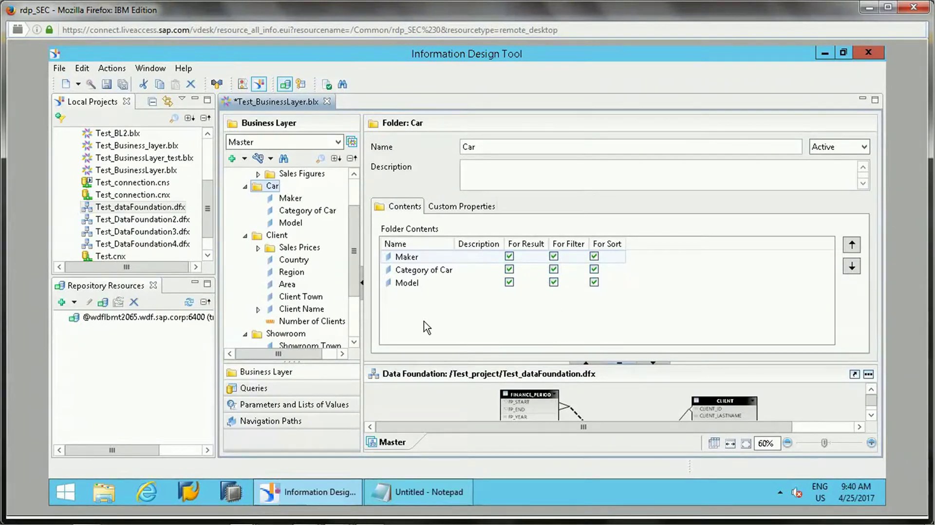
Open the Maker dimension's definition, briefly checking Category of Car along the way
scroll(337, 198, "up", 2)
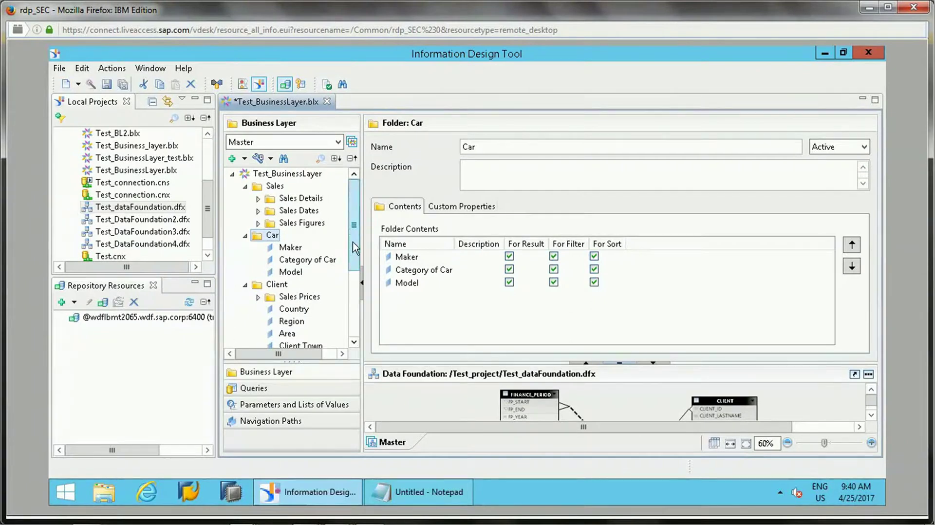
left_click_drag(352, 217, 346, 166)
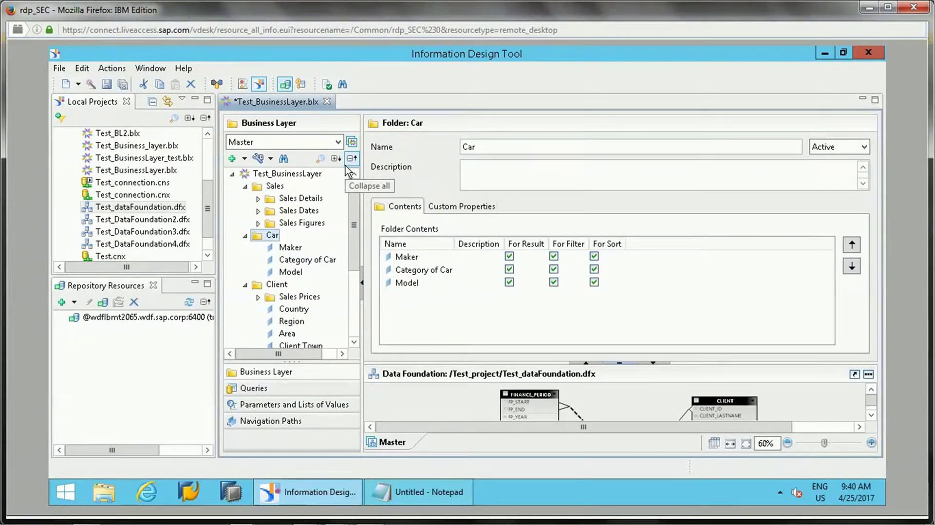
left_click(279, 248)
left_click(285, 260)
key("Up")
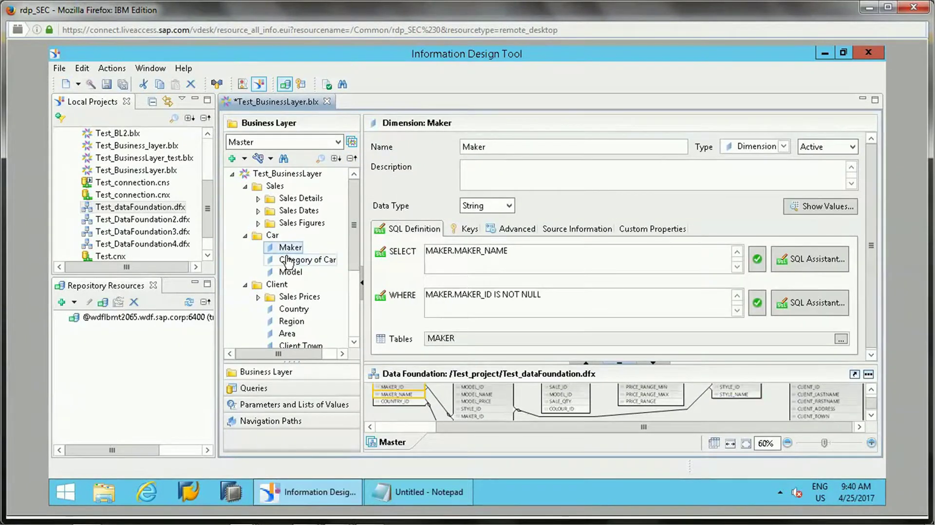
left_click(286, 259)
left_click(289, 251)
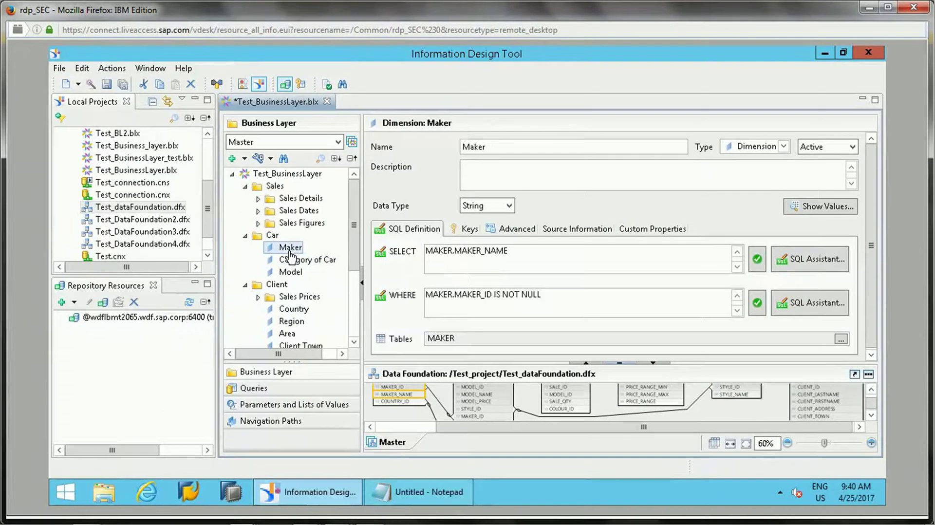
Inspect Maker's SELECT MAKER.MAKER_NAME, then bring up the Client Town dimension
left_click_drag(511, 252, 382, 255)
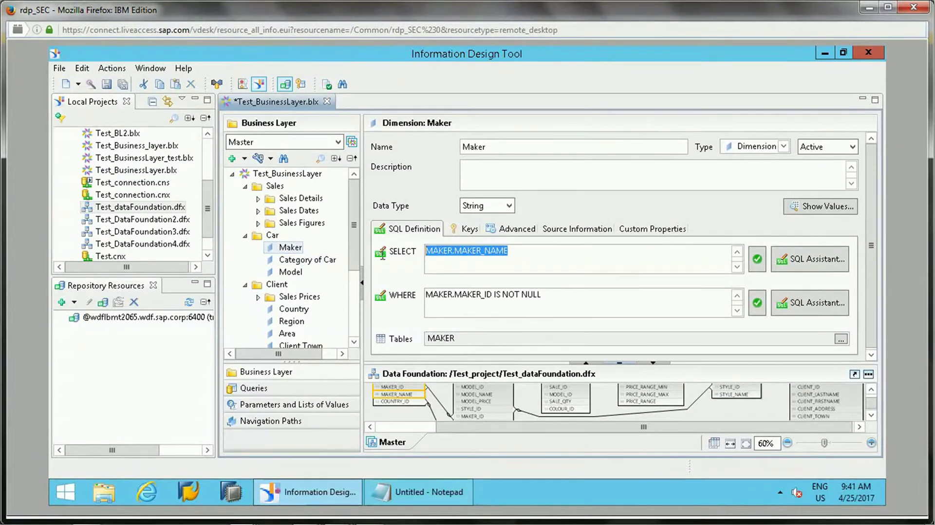
left_click(423, 258)
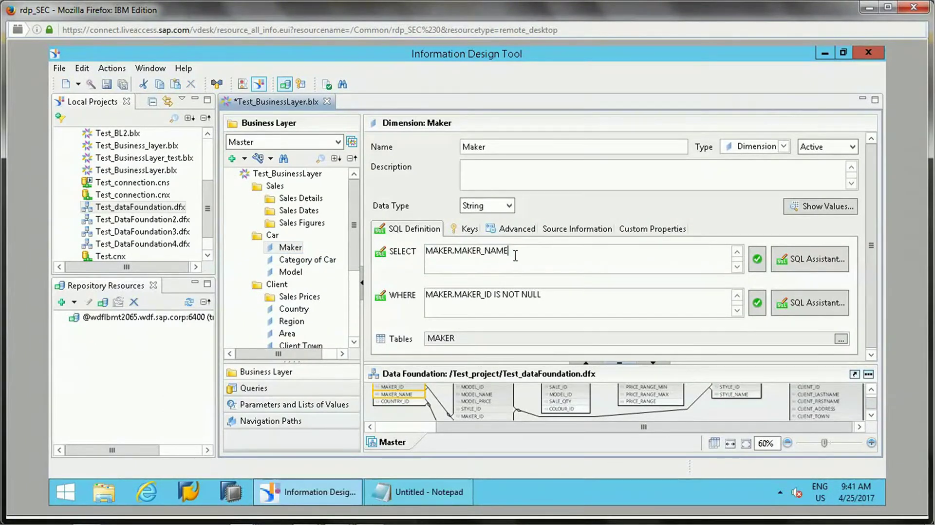
key("ctrl+a")
left_click(455, 254)
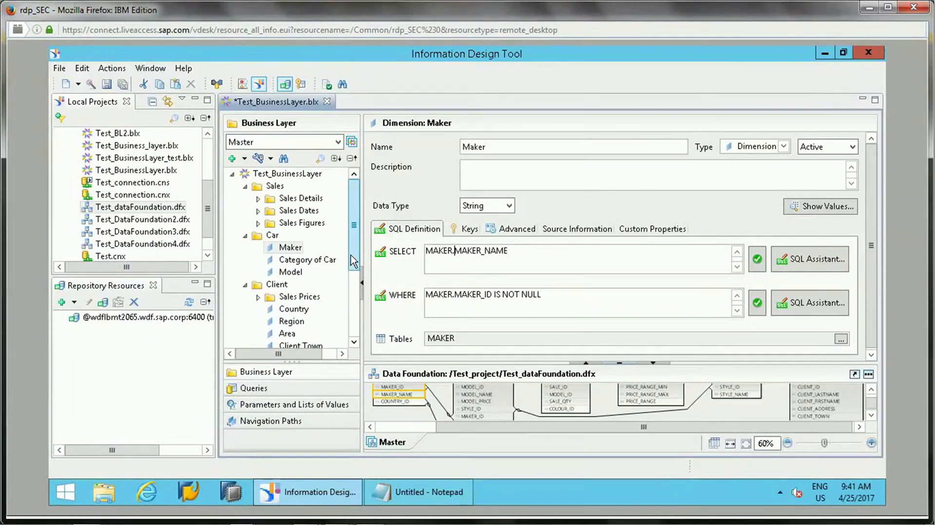
triple_click(493, 260)
left_click(493, 260)
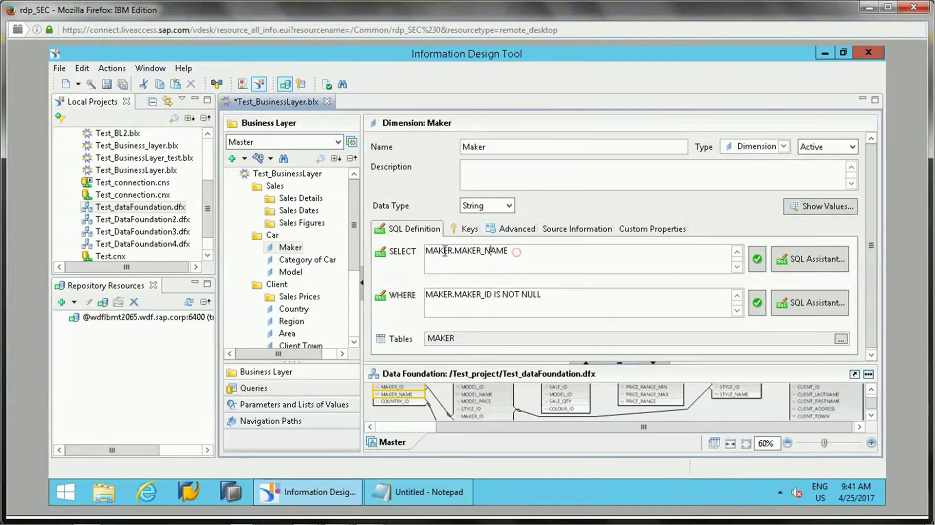
left_click_drag(511, 250, 431, 246)
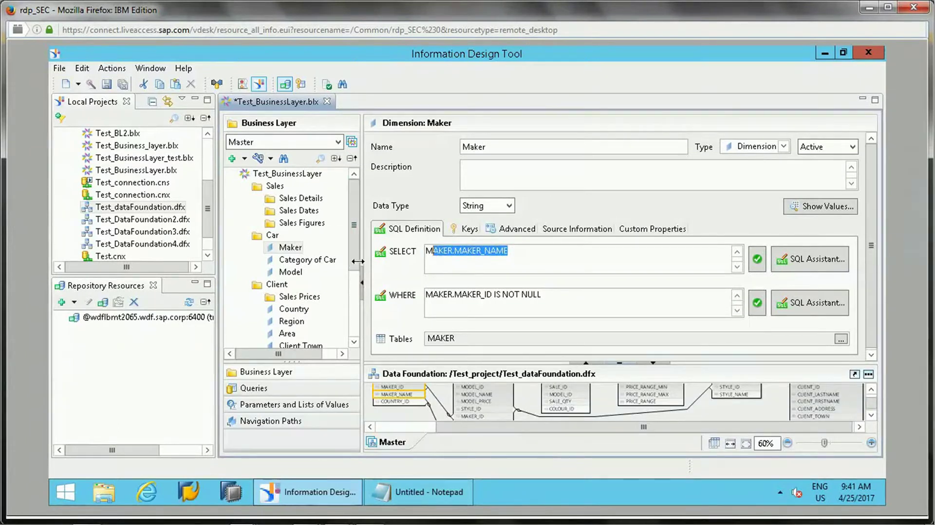
scroll(352, 296, "down", 2)
left_click(301, 271)
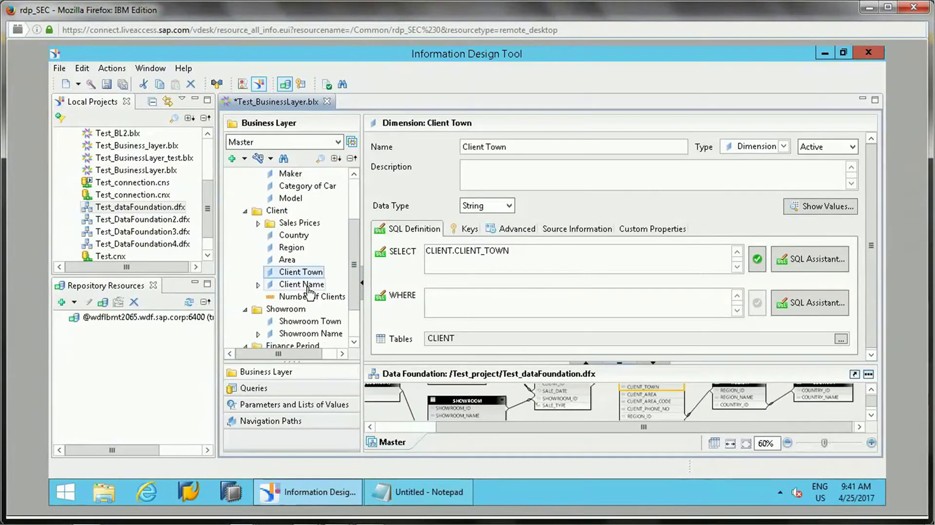
Examine Client Name's SELECT CLIENT.CLIENT_LASTNAME + ',' + CLIENT.CLIENT_FIRSTNAME and its name field
left_click(305, 285)
left_click_drag(655, 251, 412, 253)
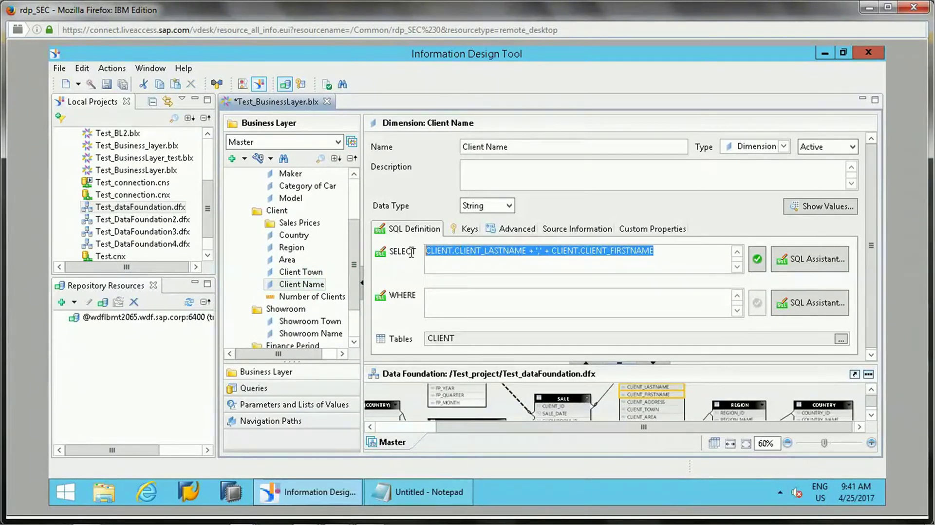
left_click(456, 255)
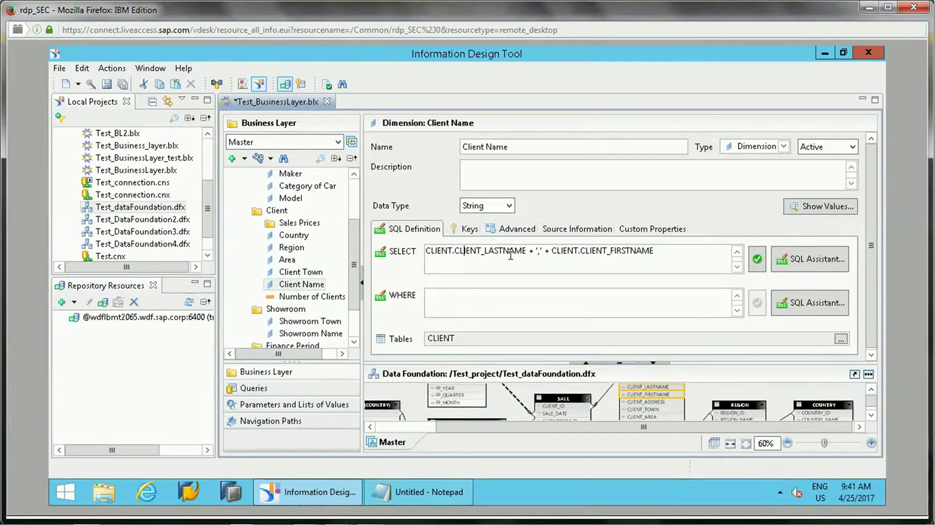
left_click_drag(529, 251, 420, 253)
left_click(555, 252)
left_click_drag(670, 253, 391, 250)
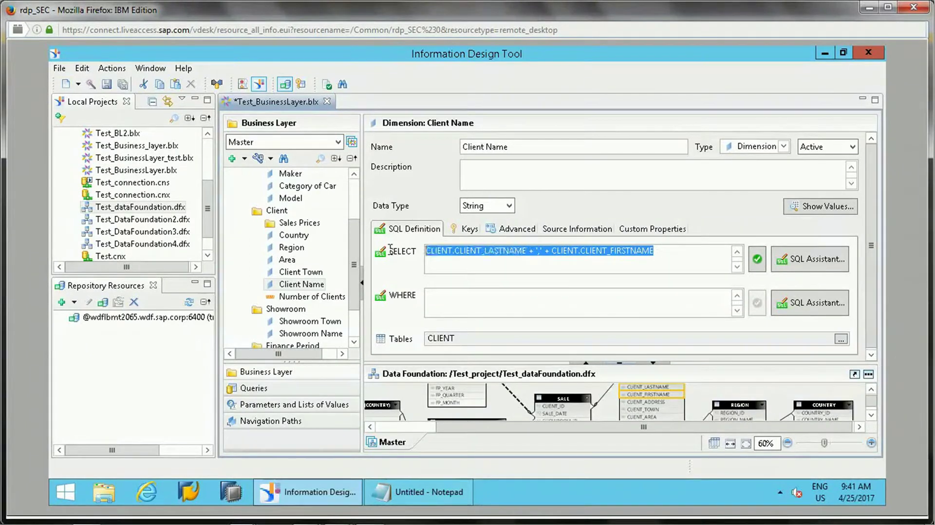
left_click(493, 257)
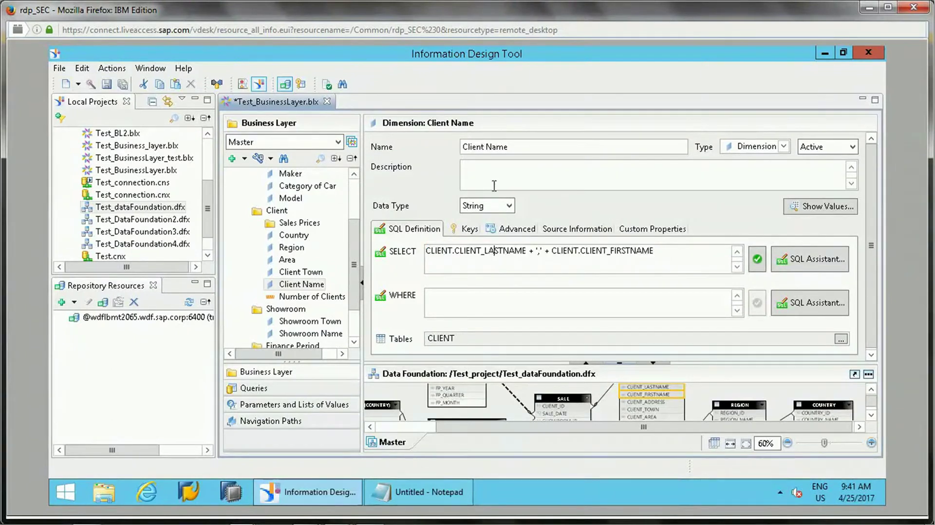
left_click_drag(509, 147, 454, 142)
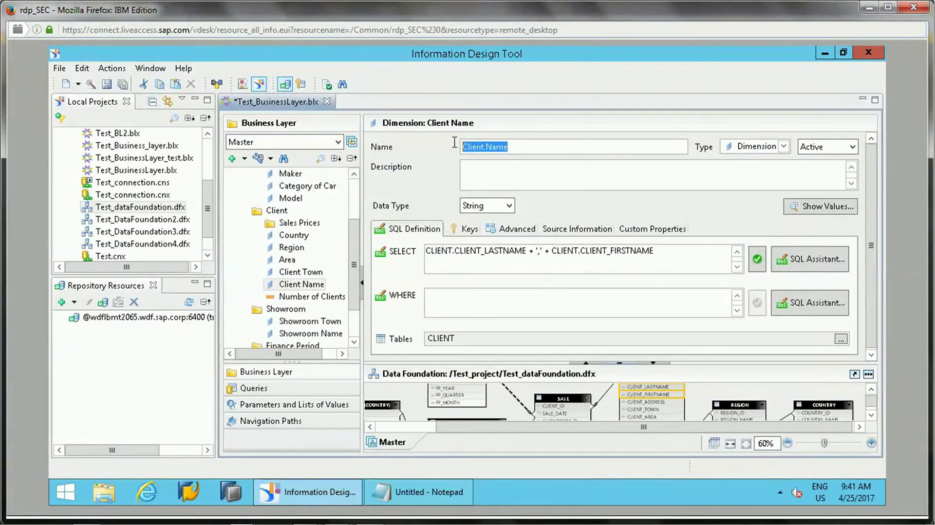
left_click(516, 152)
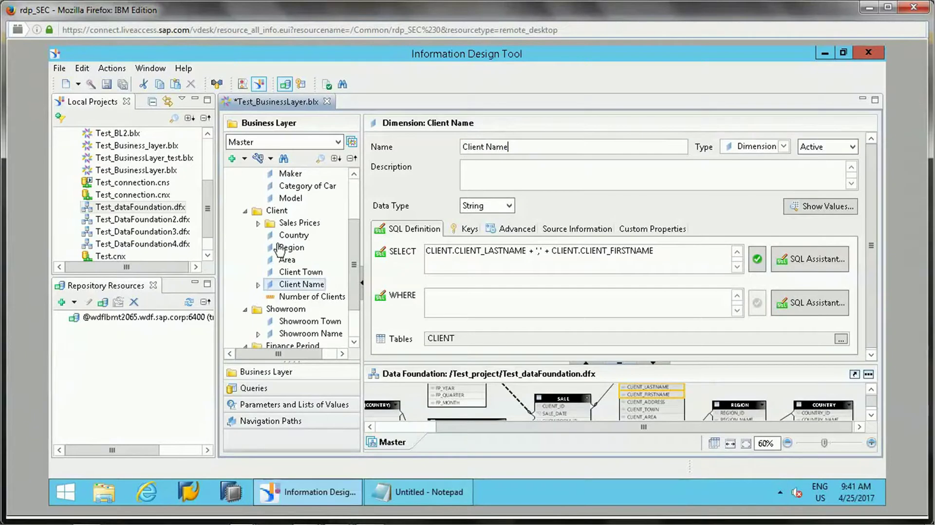
Add a Client_Details dimension under the Client folder and open its SELECT expression editor
right_click(282, 216)
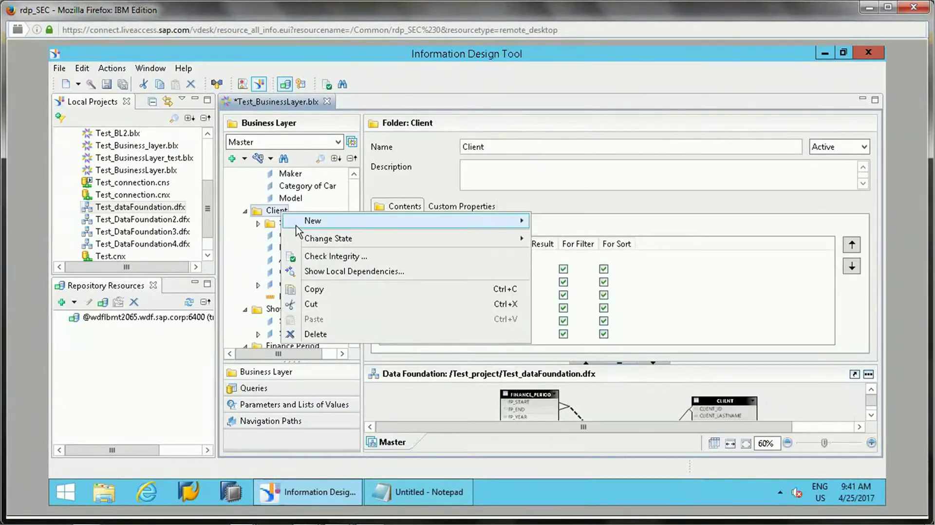
mouse_move(312, 220)
left_click(564, 237)
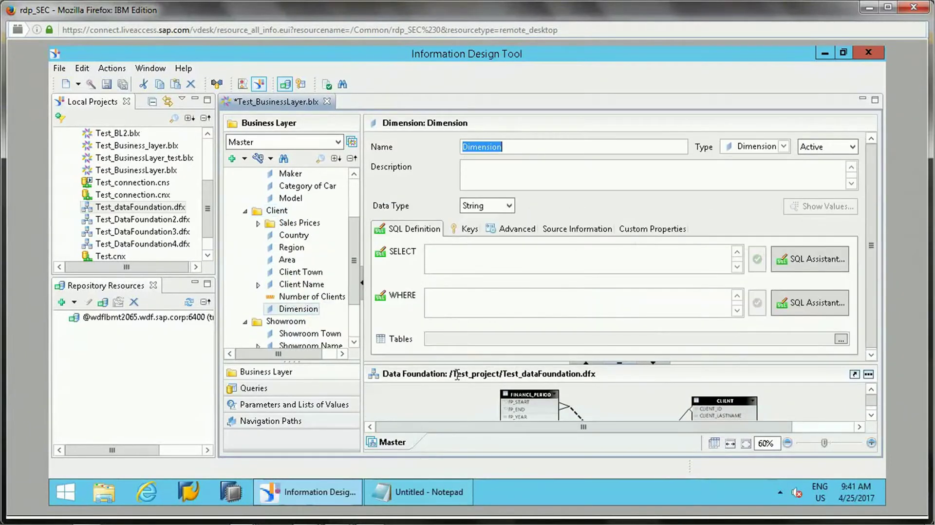
type("Client_Details")
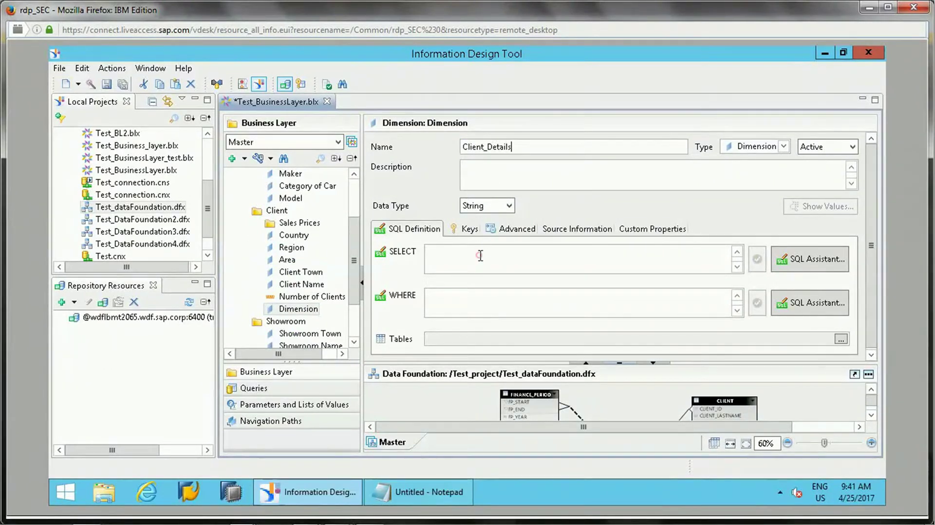
left_click(472, 258)
left_click(800, 267)
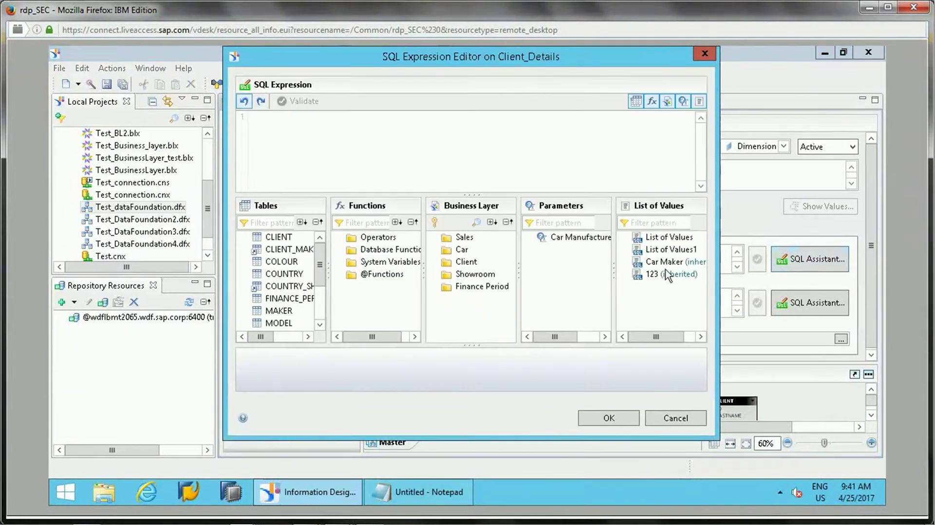
left_click(339, 275)
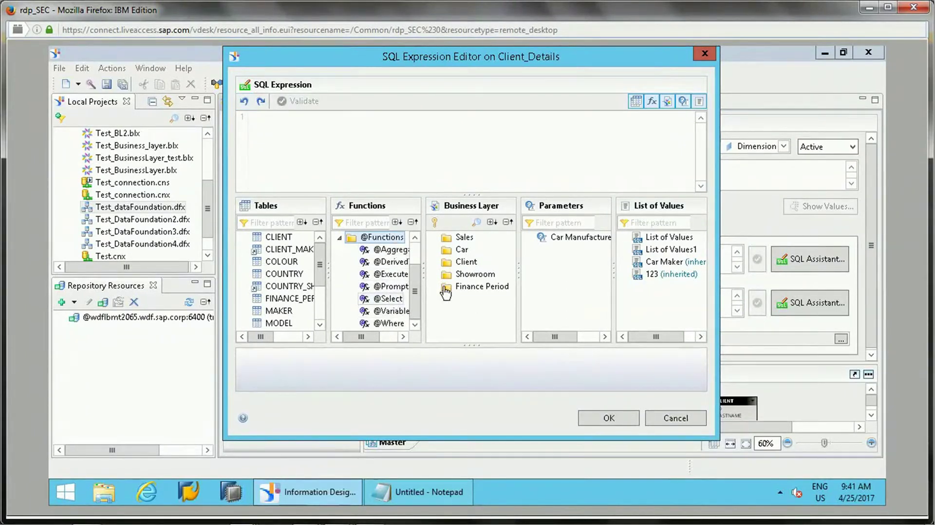
left_click(434, 262)
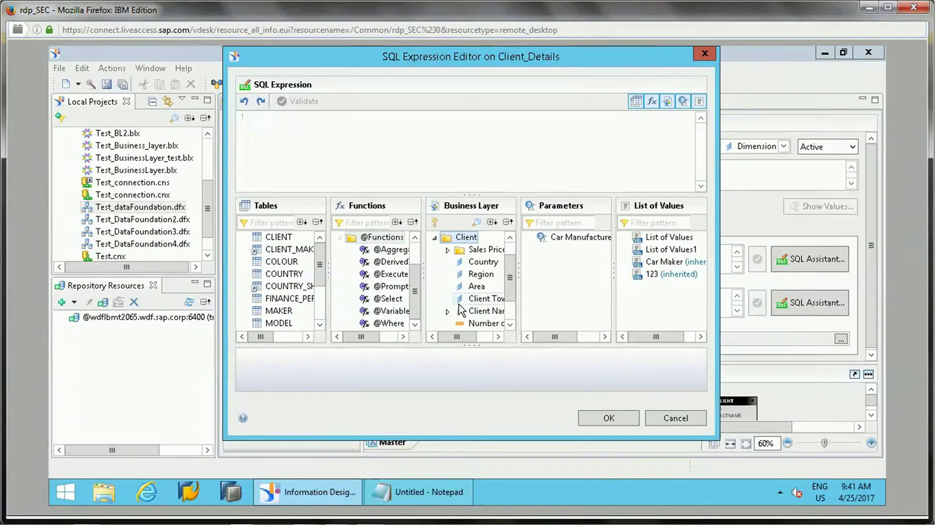
double_click(468, 315)
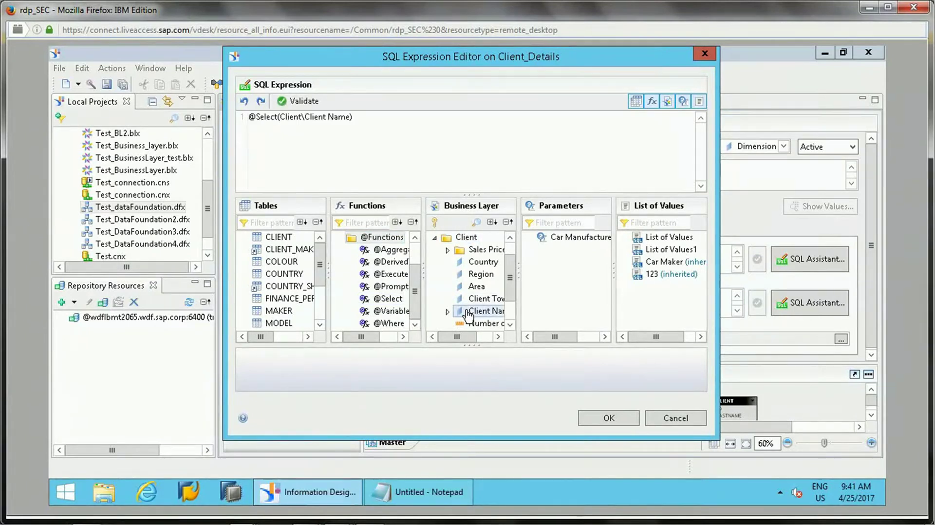
double_click(249, 117)
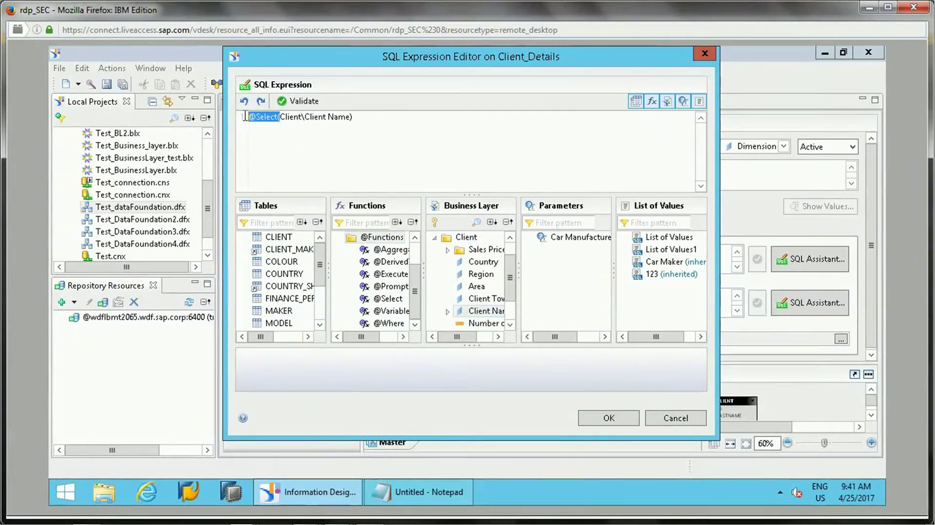
double_click(288, 117)
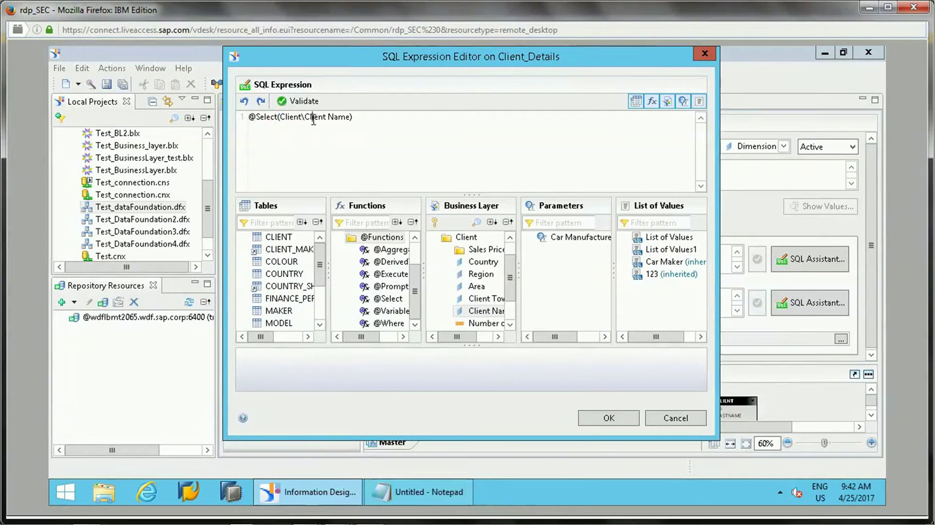
double_click(315, 117)
left_click(299, 100)
left_click(565, 265)
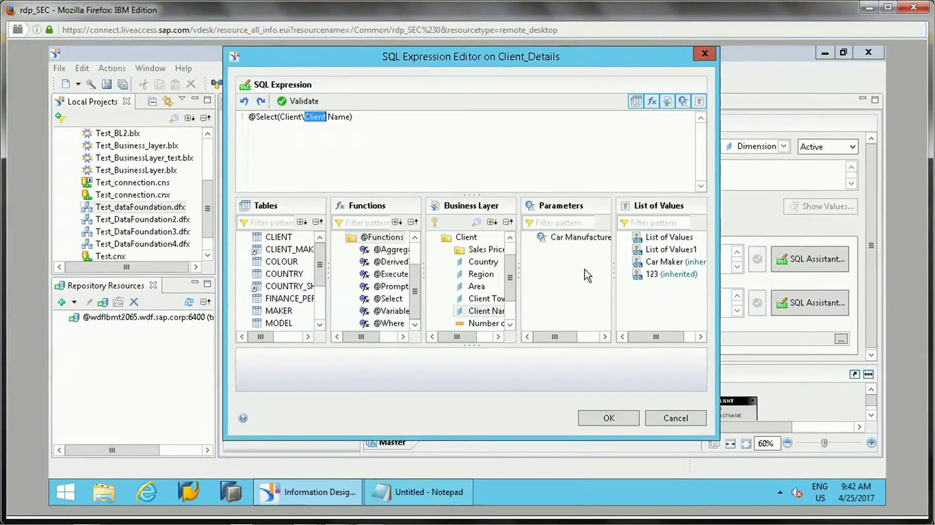
left_click(366, 118)
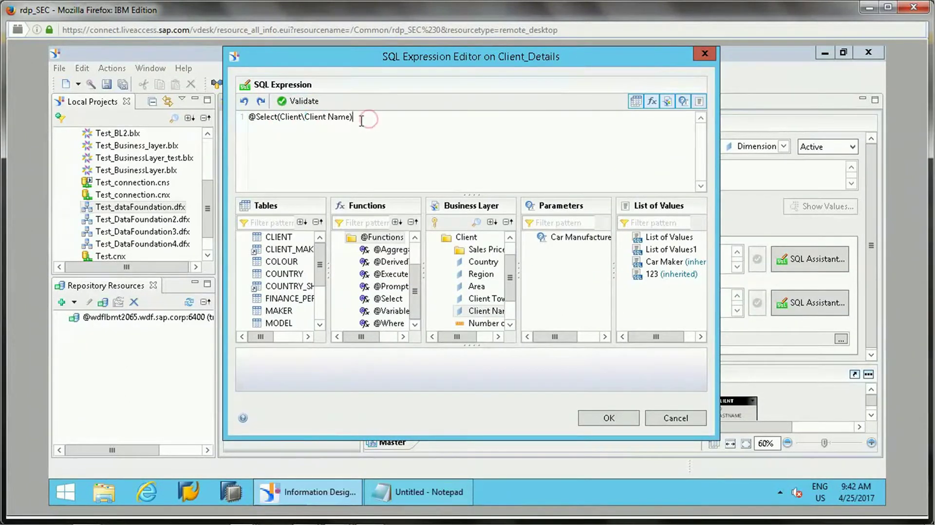
left_click(597, 415)
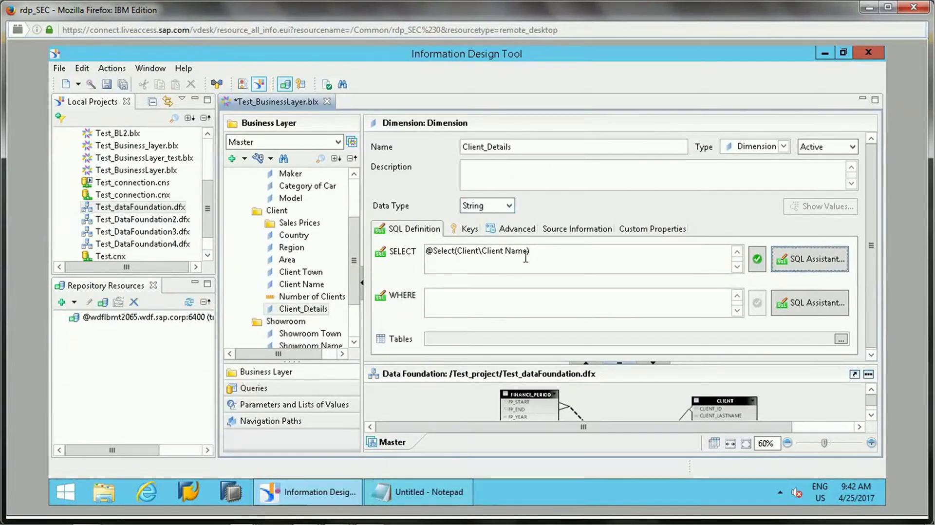
left_click_drag(535, 252, 457, 252)
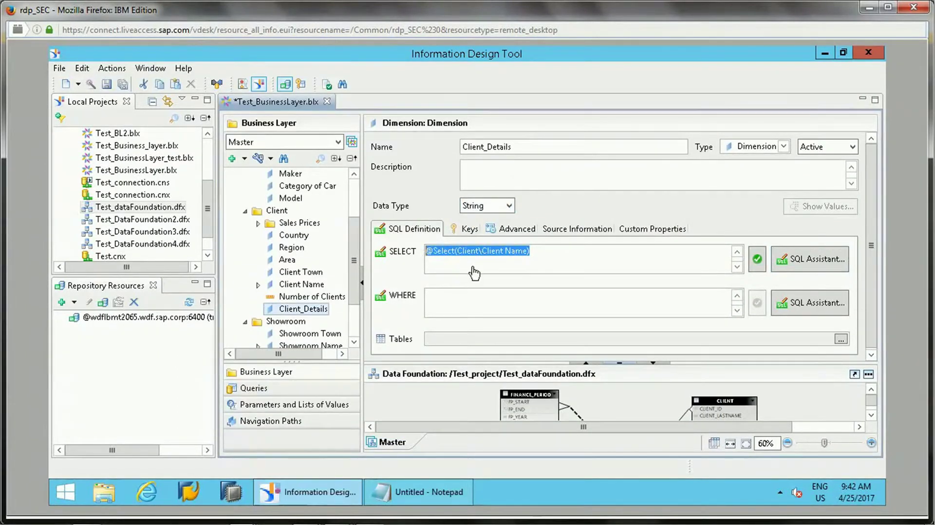
left_click(483, 251)
left_click(304, 286)
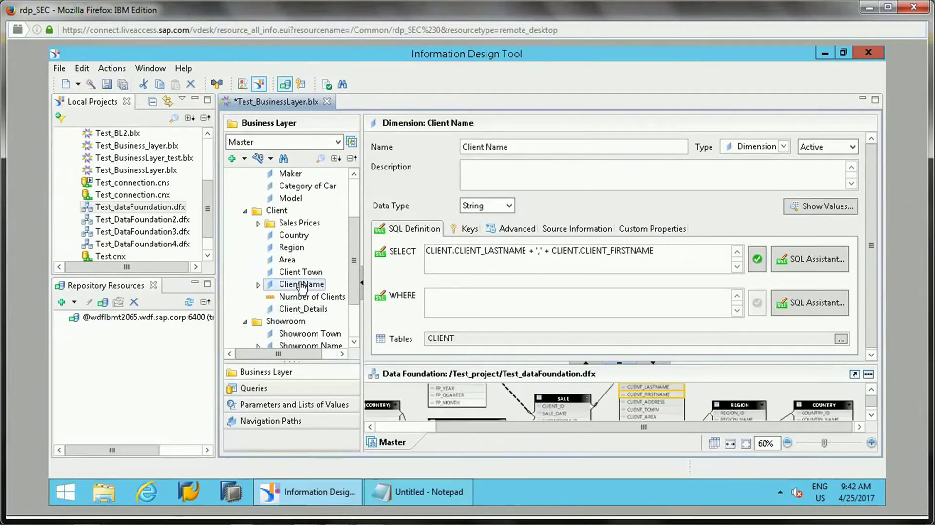
left_click(824, 207)
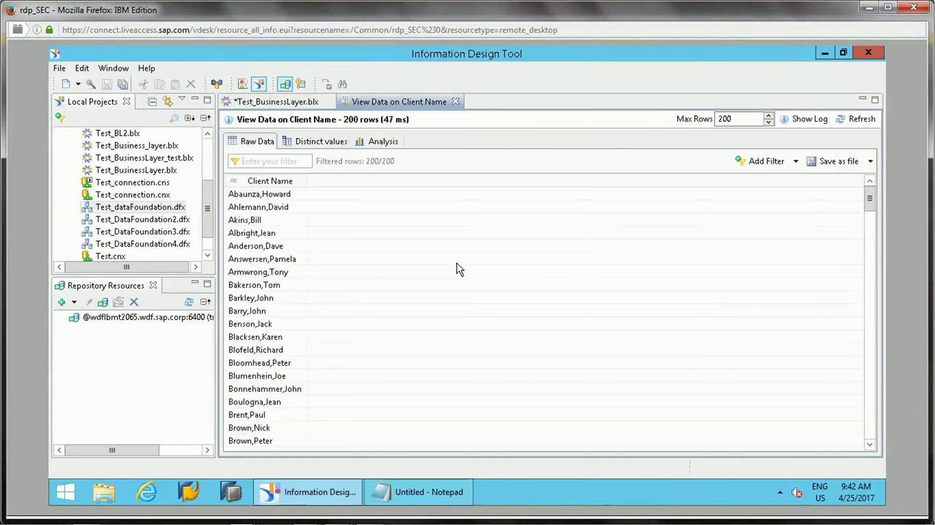
left_click(455, 101)
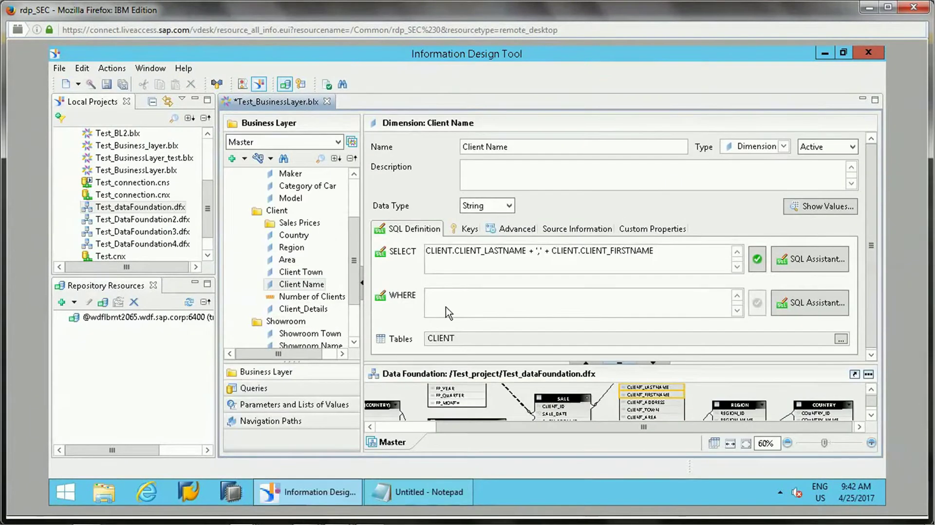
left_click(304, 308)
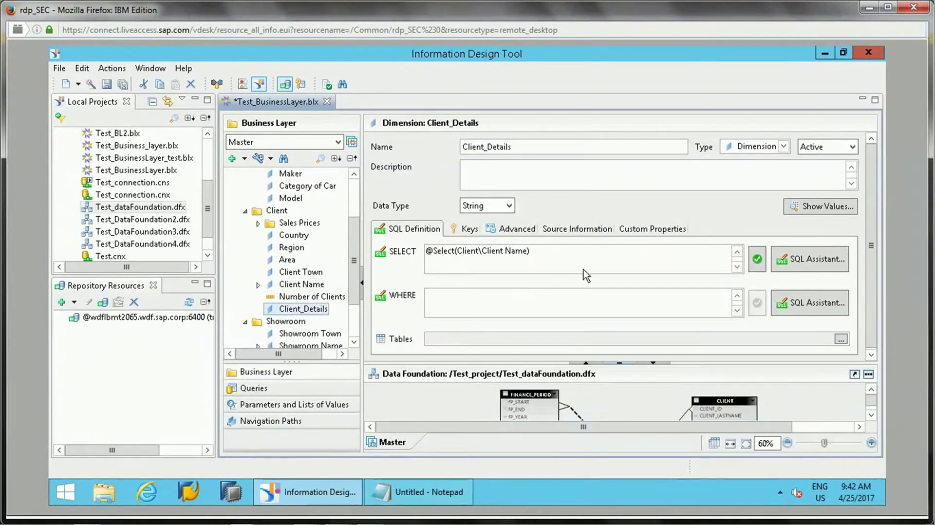
left_click(828, 207)
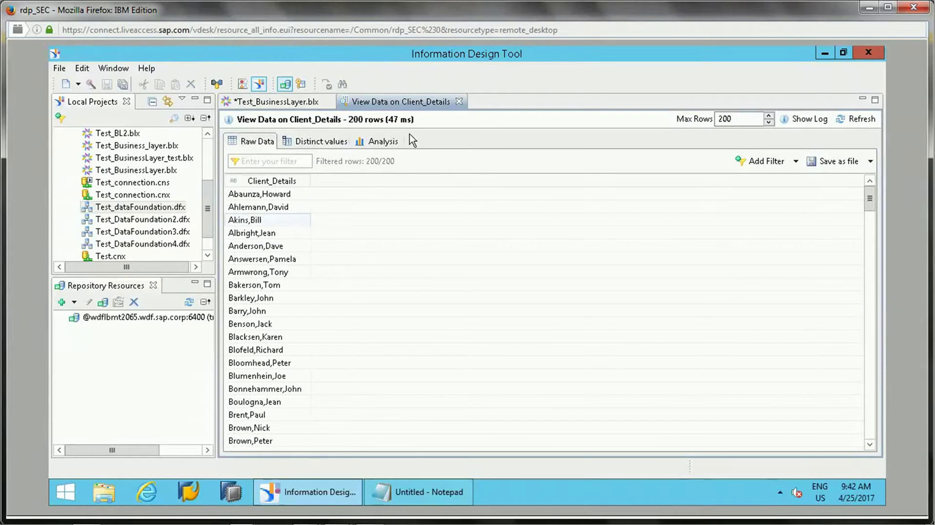
left_click(459, 101)
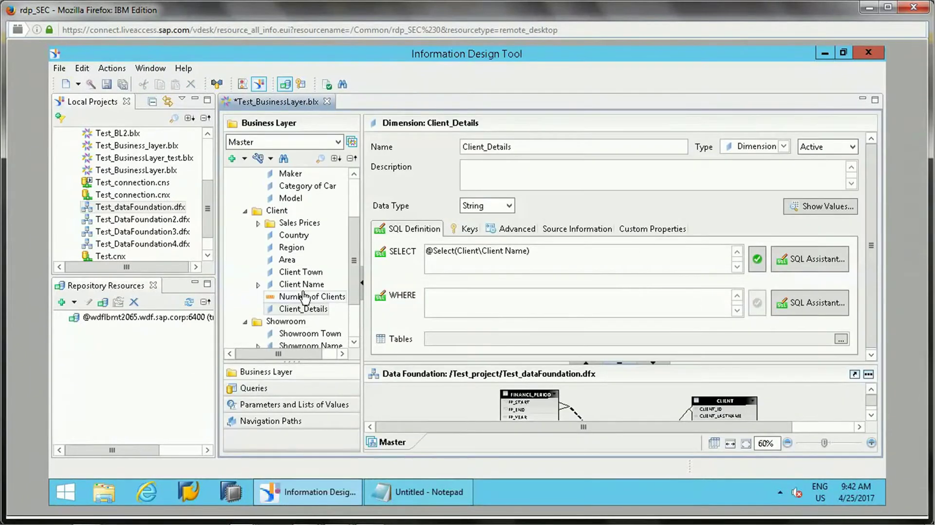
double_click(438, 251)
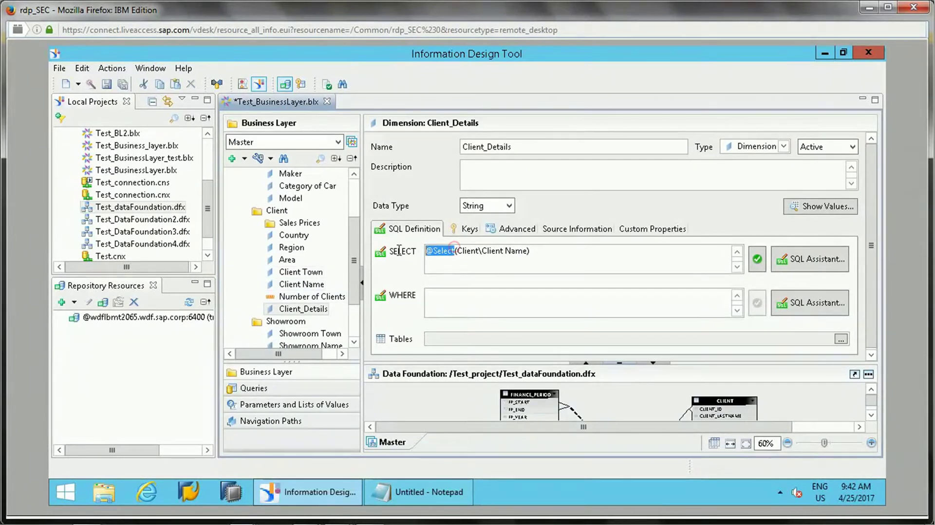
left_click(473, 263)
left_click_drag(353, 298, 356, 273)
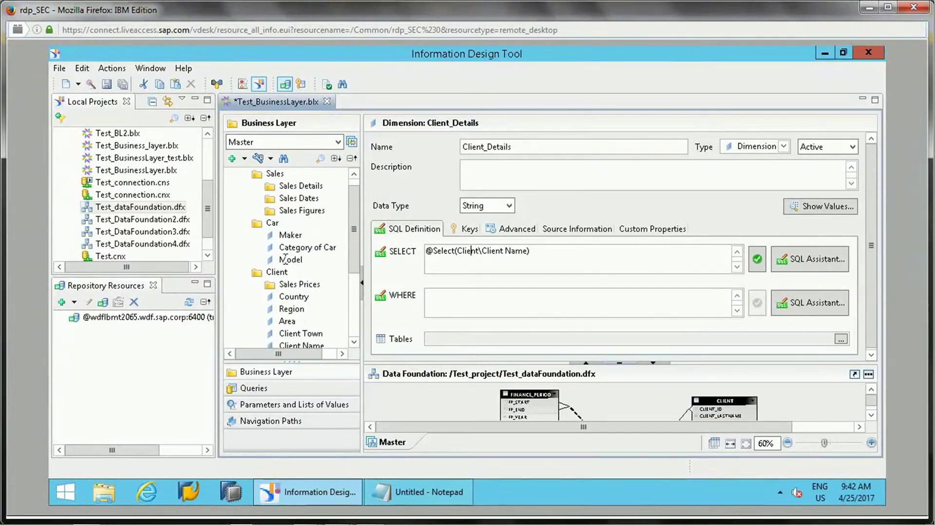
Inspect the Maker dimension's WHERE condition MAKER.MAKER_ID IS NOT NULL
left_click(288, 236)
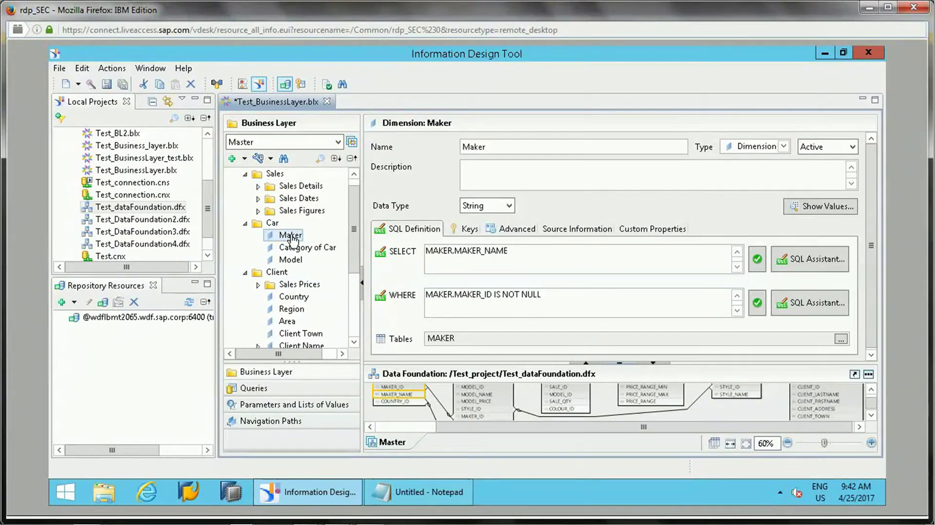
left_click_drag(554, 298, 412, 312)
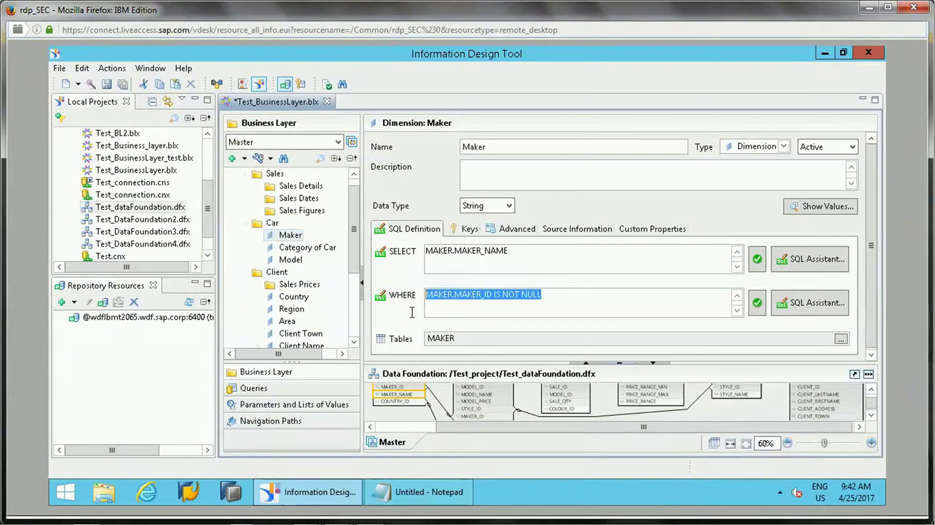
left_click(528, 299)
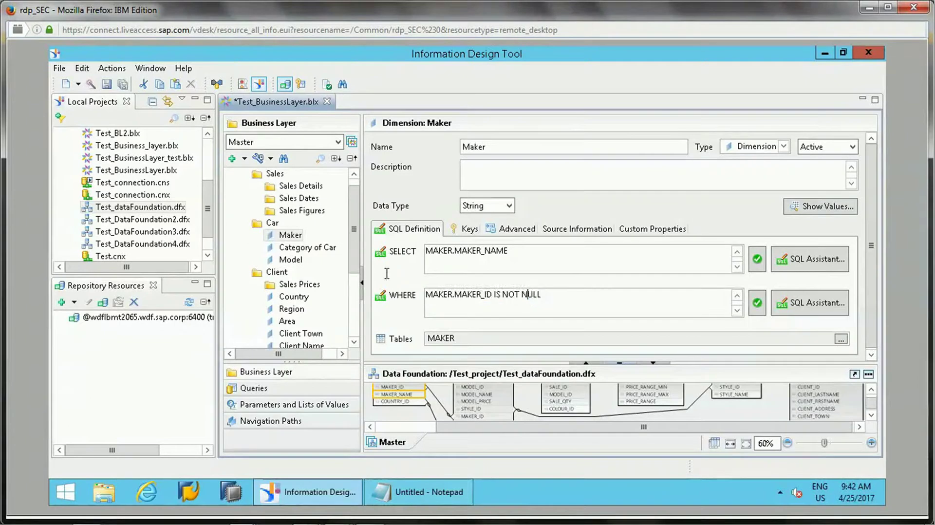
Create a new dimension named MAKERS_DETails in the Car folder
left_click(271, 223)
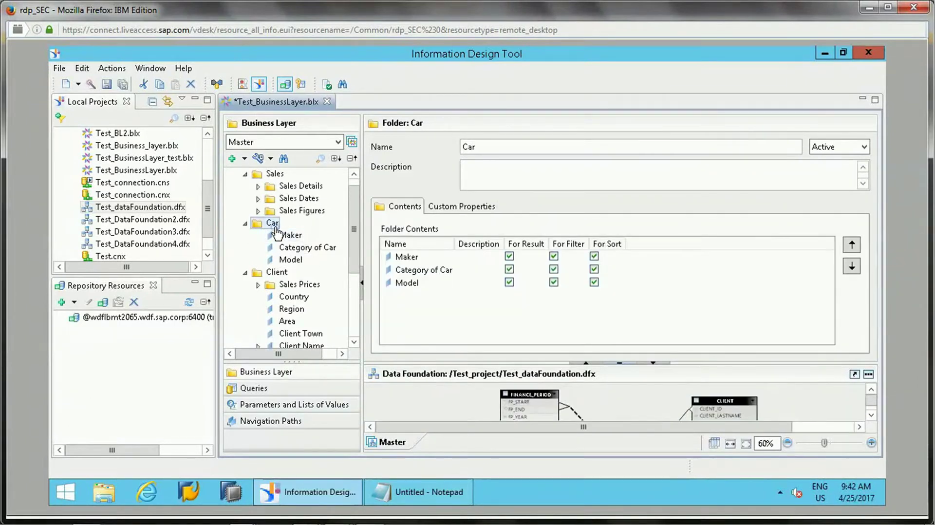
right_click(274, 225)
mouse_move(507, 237)
left_click(565, 251)
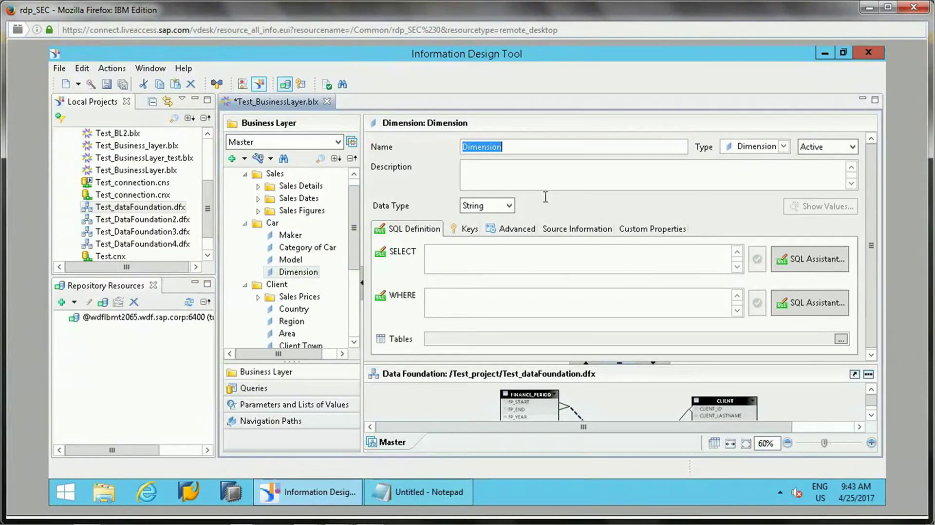
type("MAKER_")
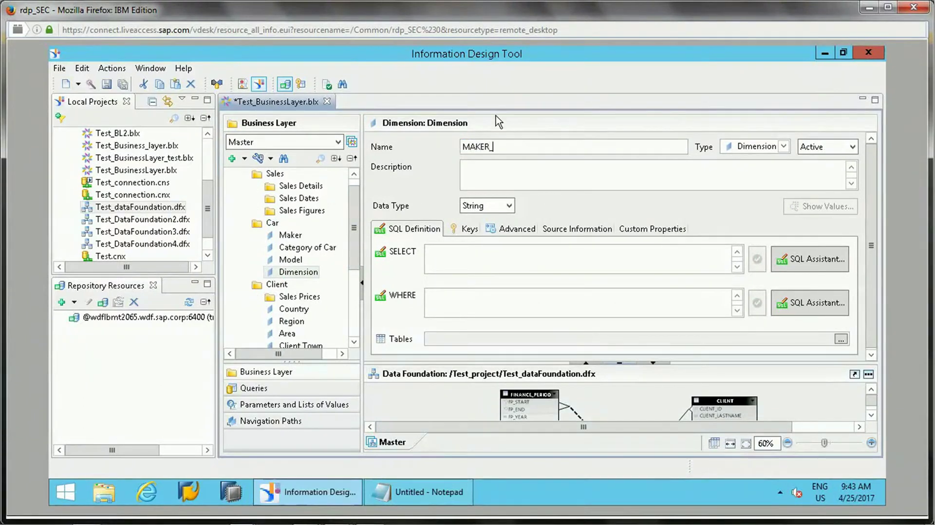
key("BackSpace")
type("S_DETails")
Set the MAKERS_DETails SELECT to MAKER.MAKER_ID
left_click(810, 259)
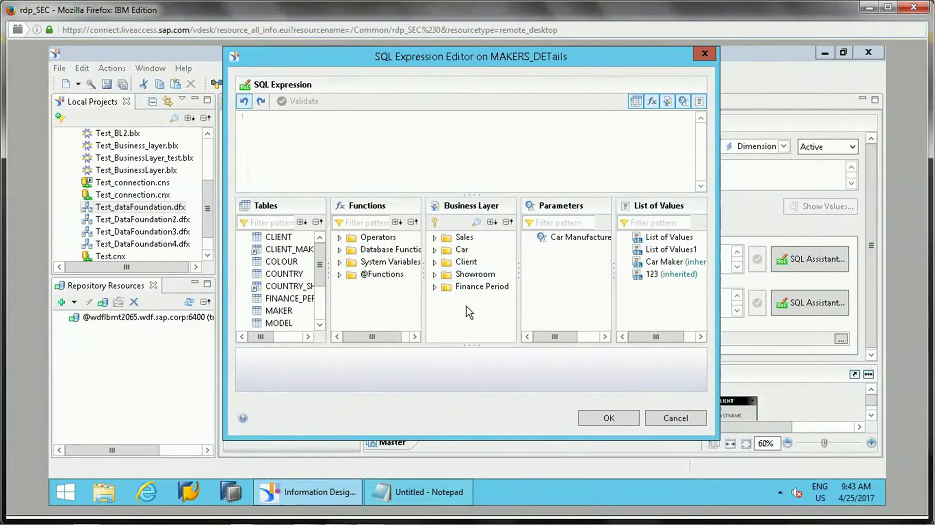
left_click(244, 311)
double_click(292, 299)
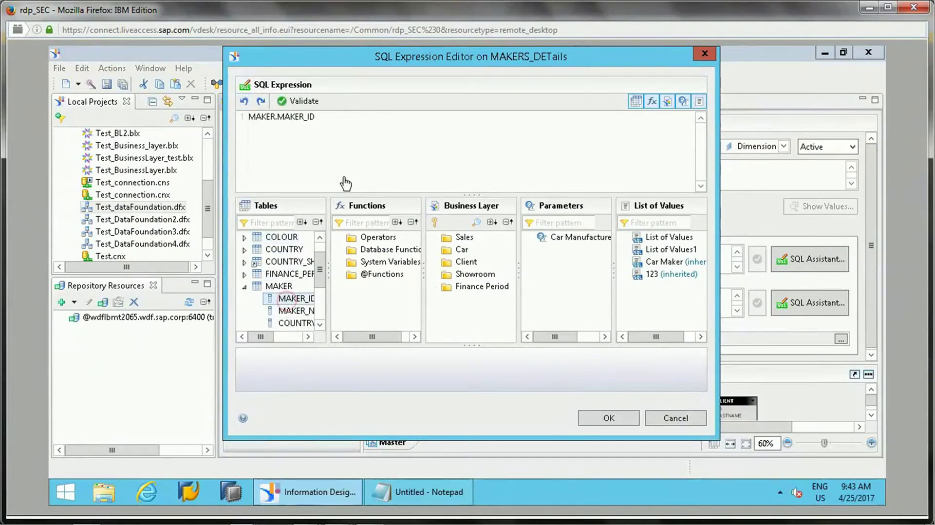
left_click(608, 419)
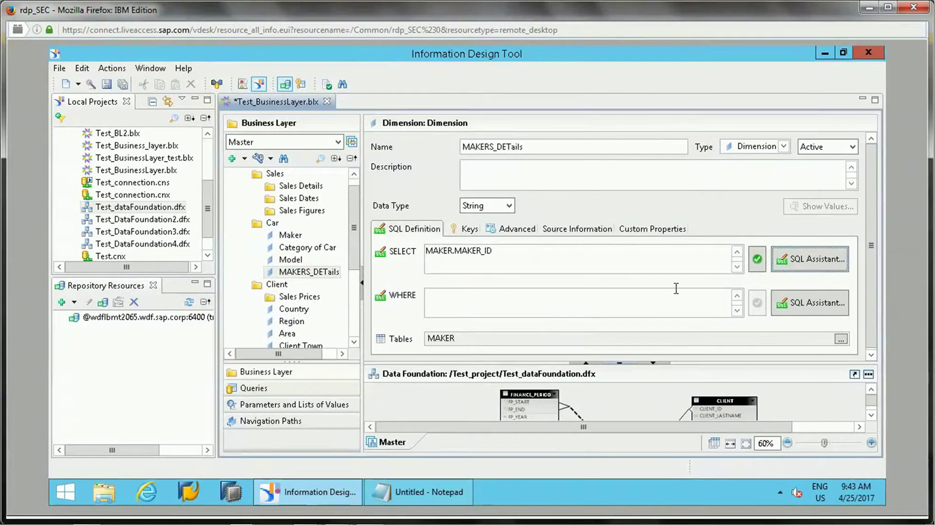
left_click(814, 300)
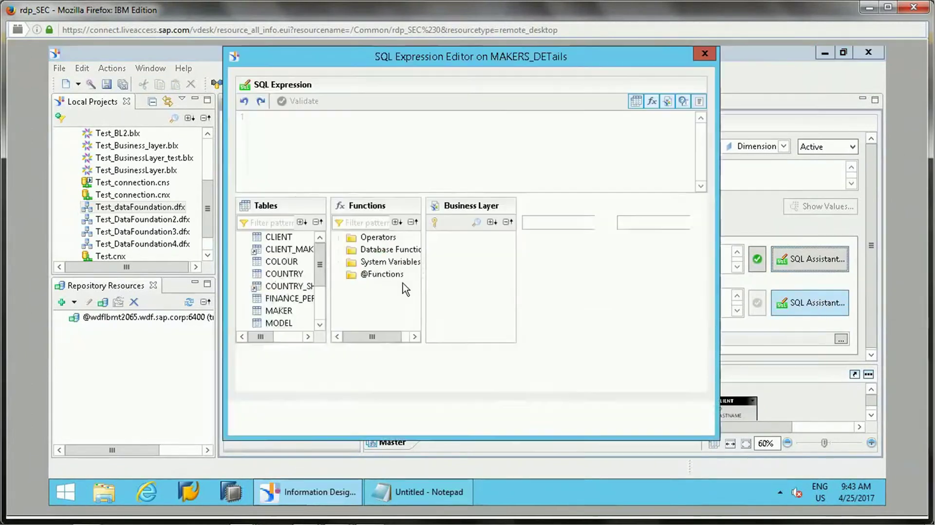
left_click(340, 275)
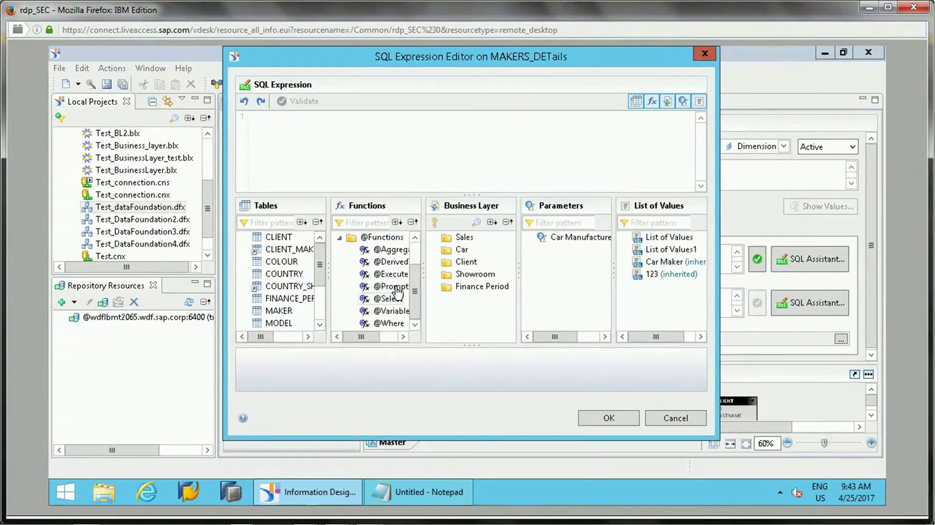
double_click(392, 323)
left_click(284, 117)
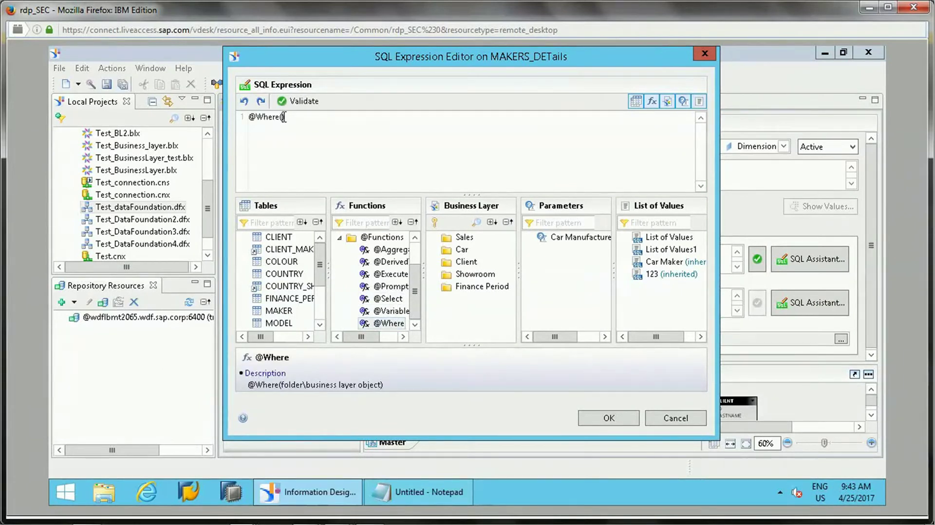
left_click(435, 250)
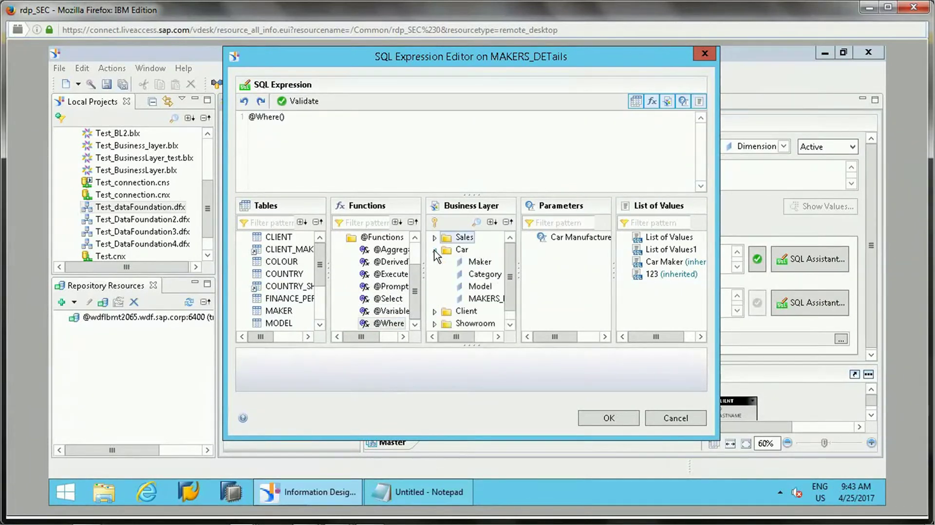
double_click(488, 264)
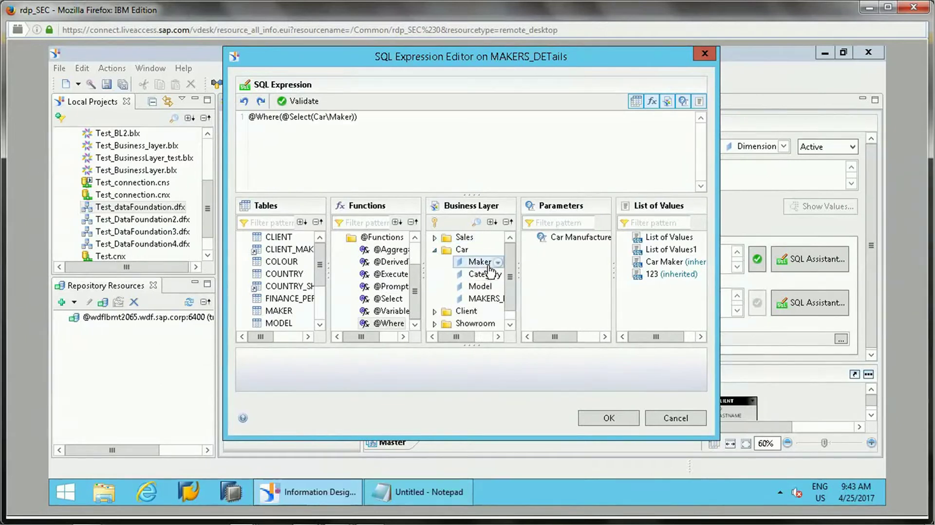
left_click(317, 117)
key("BackSpace")
key("BackSpace")
key("BackSpace")
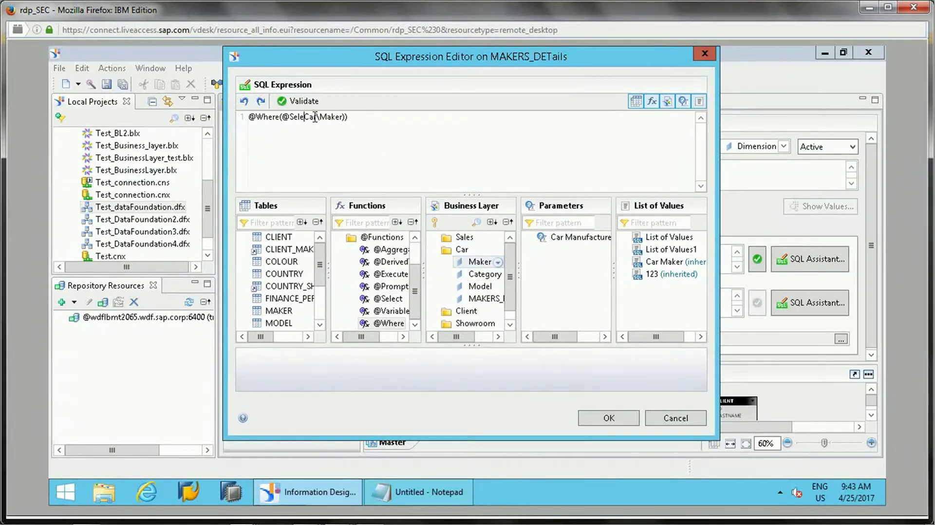
key("BackSpace")
key("BackSpace")
key("BackSpace")
key("BackSpace")
key("BackSpace")
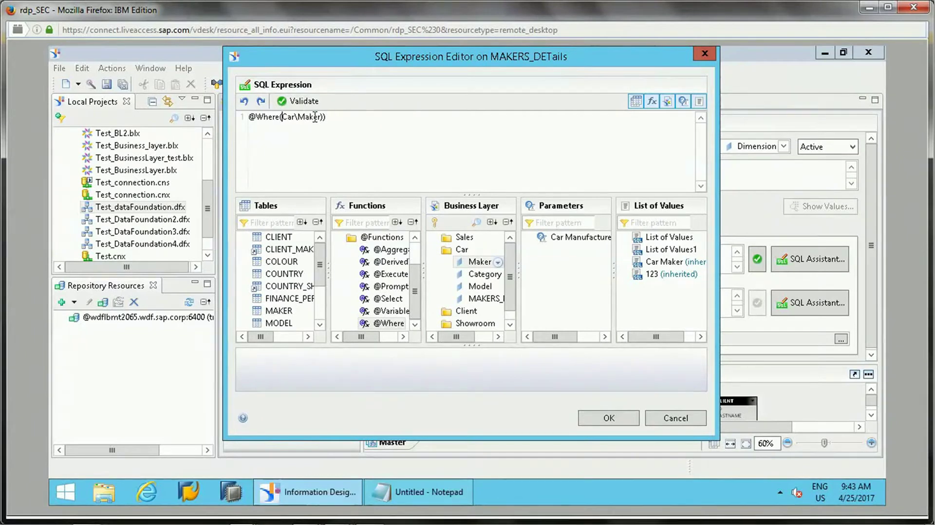
key("End")
key("BackSpace")
left_click(300, 103)
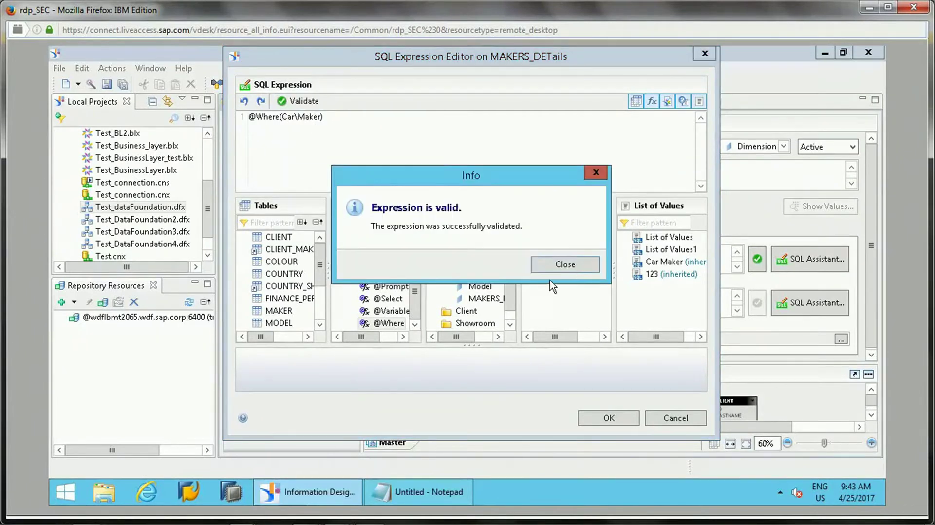
left_click(585, 269)
left_click(595, 418)
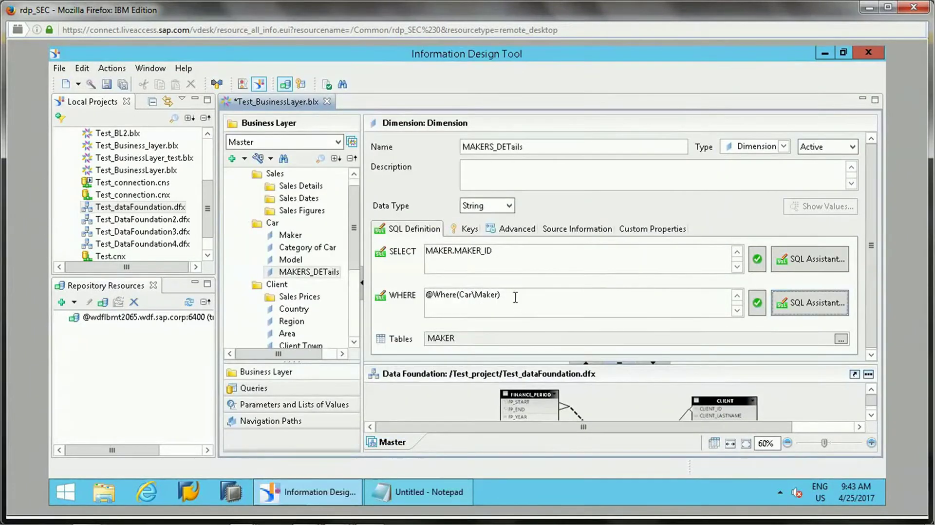
left_click_drag(515, 297, 448, 295)
left_click(293, 235)
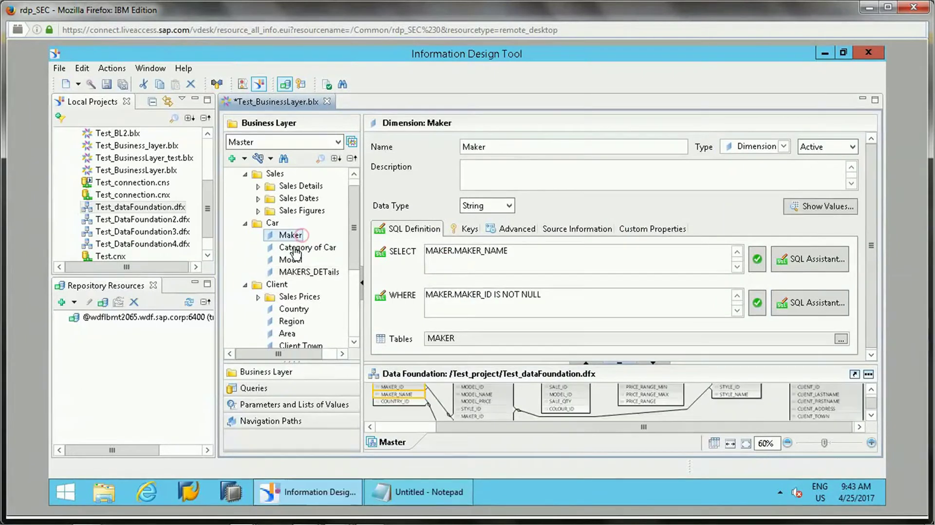
left_click(307, 272)
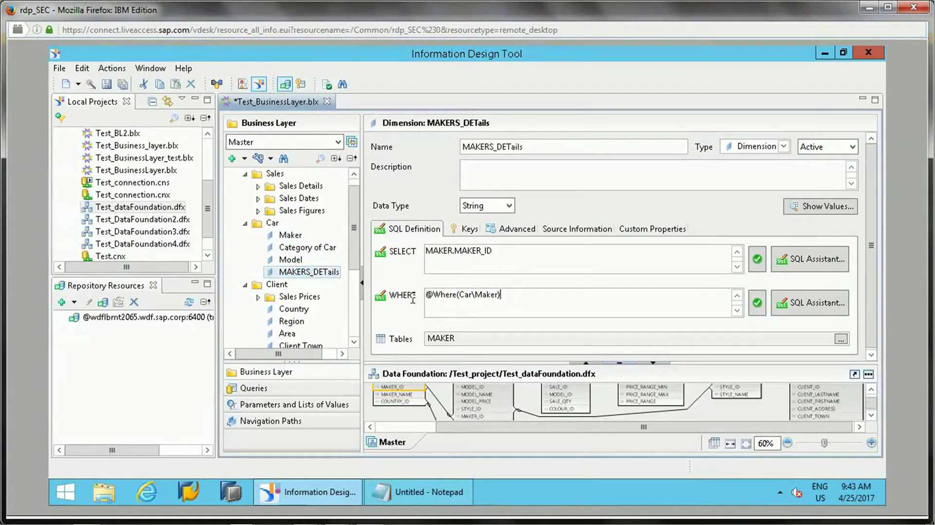
key("Tab")
left_click(290, 236)
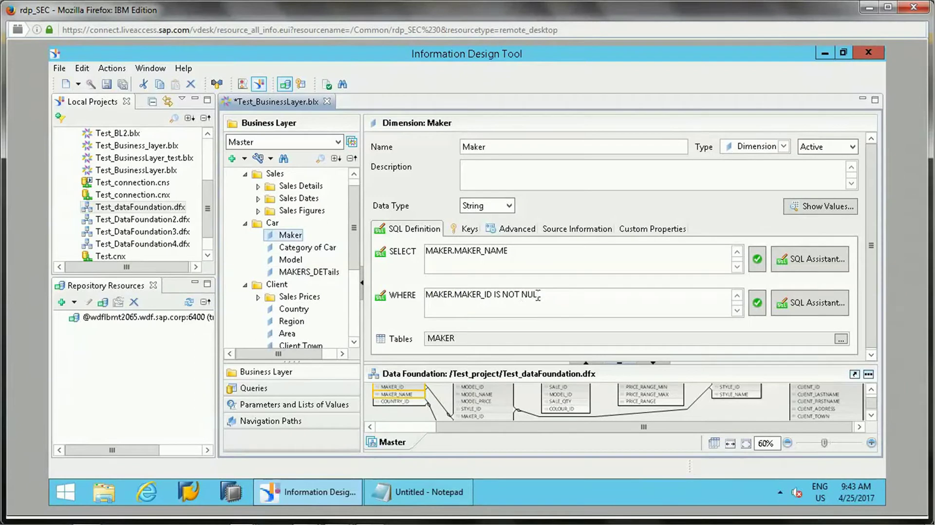
left_click_drag(541, 295, 394, 295)
left_click(309, 273)
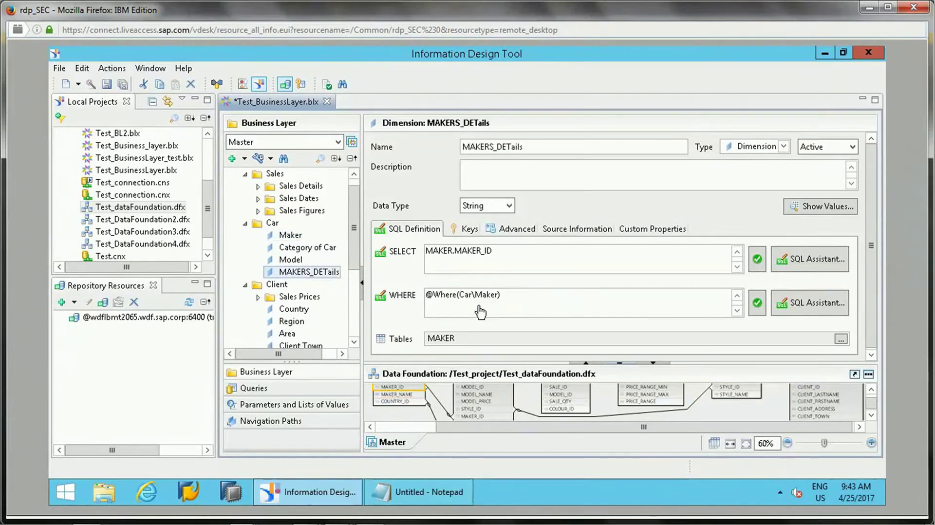
left_click_drag(503, 300, 425, 298)
left_click(429, 302)
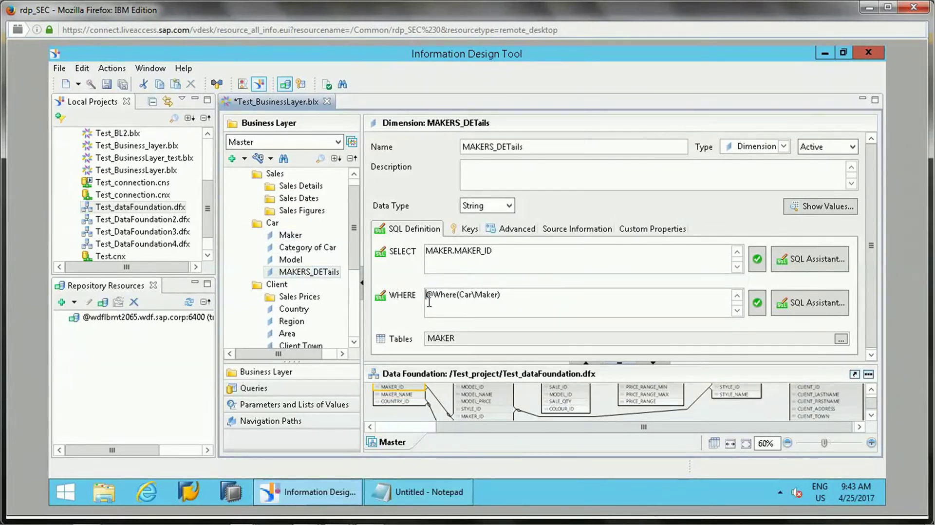
Save the business layer
left_click(106, 84)
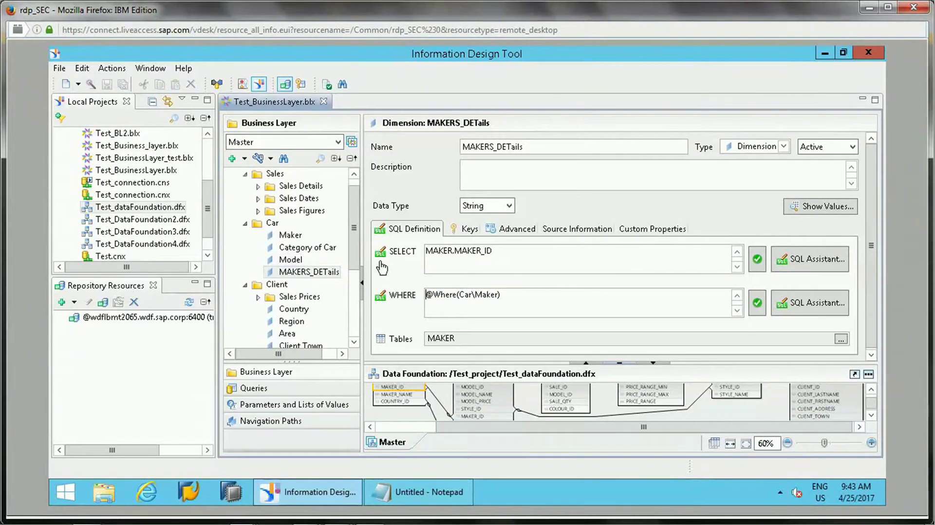
key("ctrl+a")
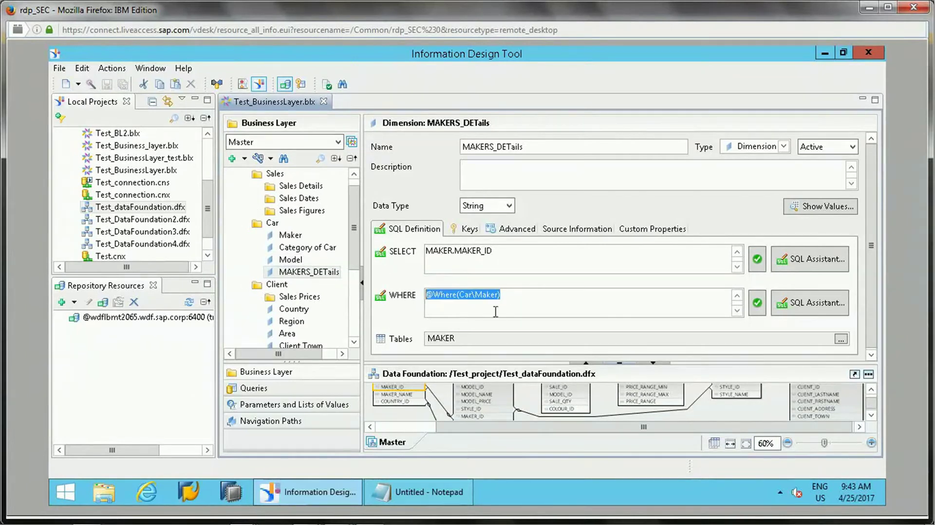
left_click(529, 305)
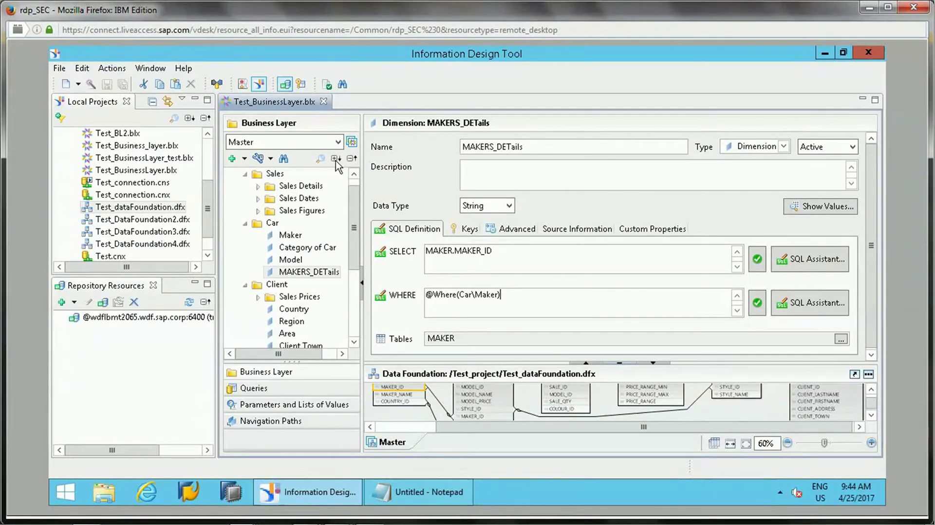
In Test_dataFoundation.dfx, create a new list of values based on custom SQL
double_click(156, 207)
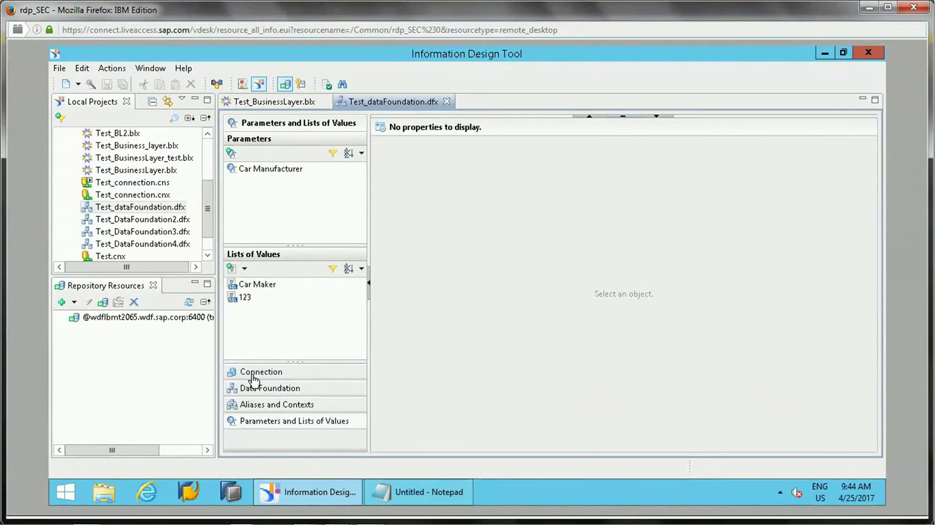
left_click(281, 425)
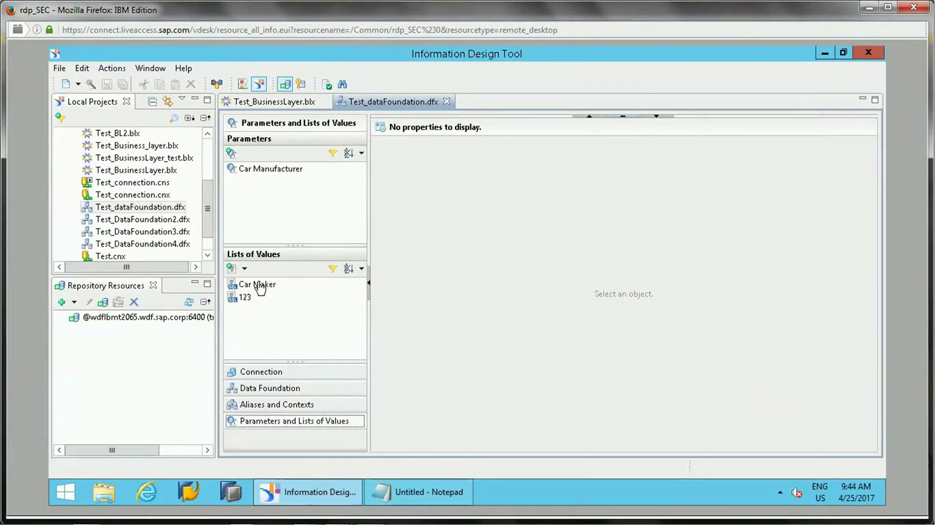
left_click(244, 268)
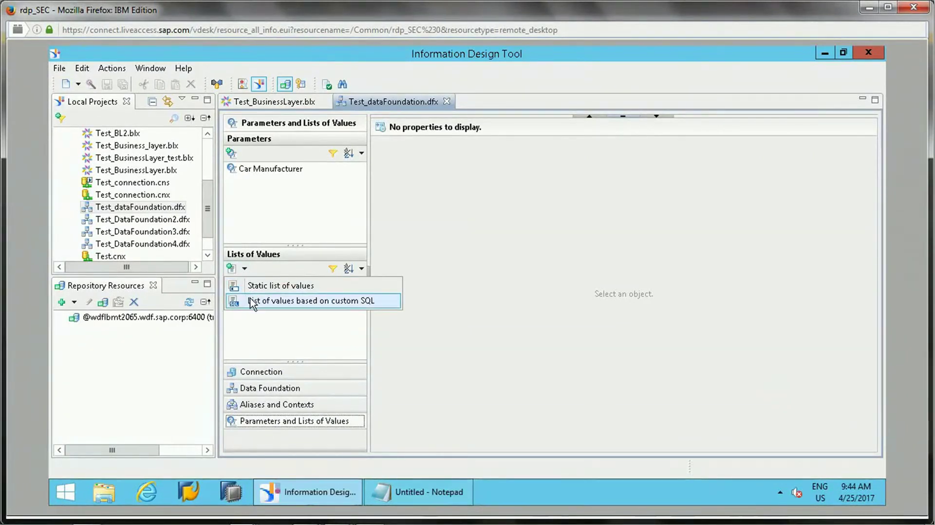
left_click(255, 301)
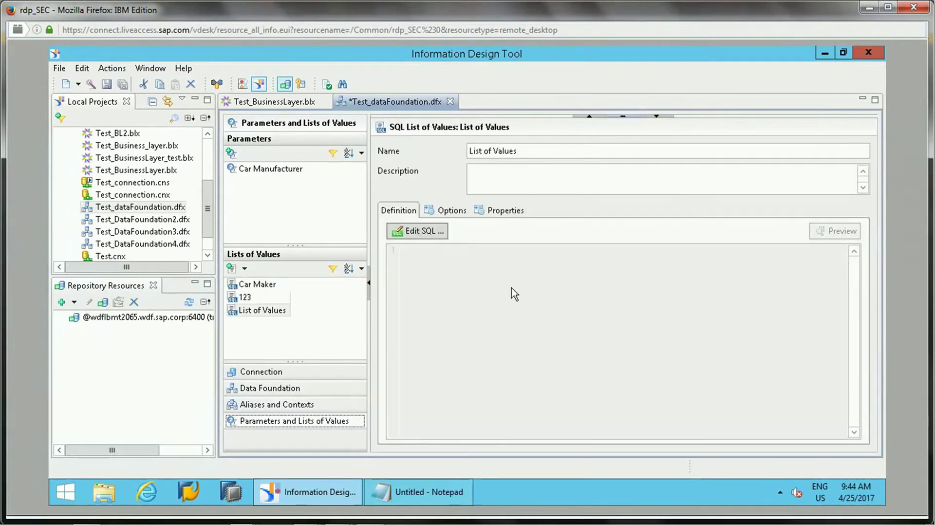
Replace the default SQL with the prepared per-client sales count query and validate it
left_click(418, 229)
left_click(431, 494)
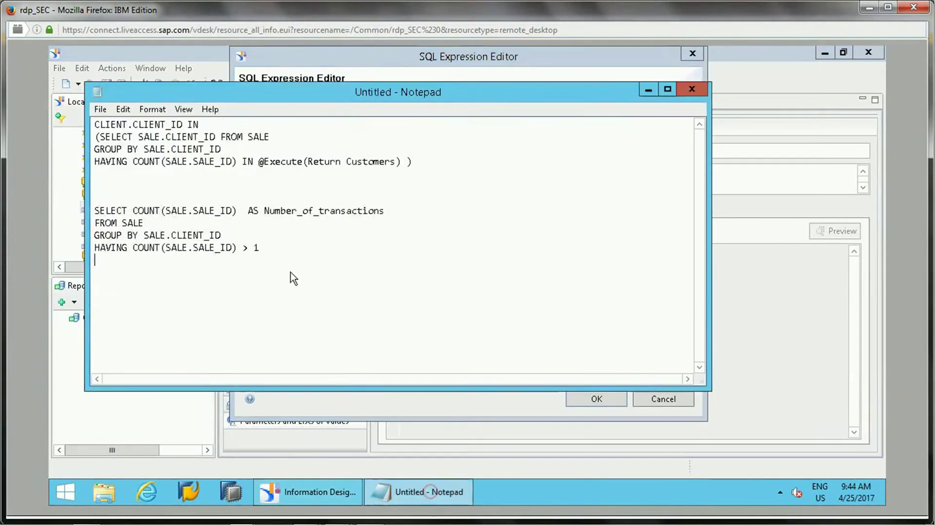
left_click_drag(292, 277, 63, 212)
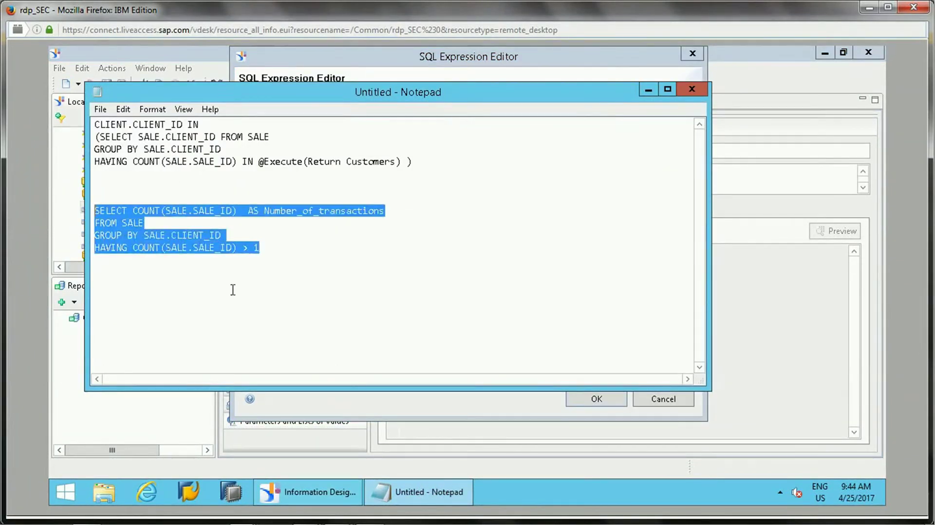
left_click(753, 330)
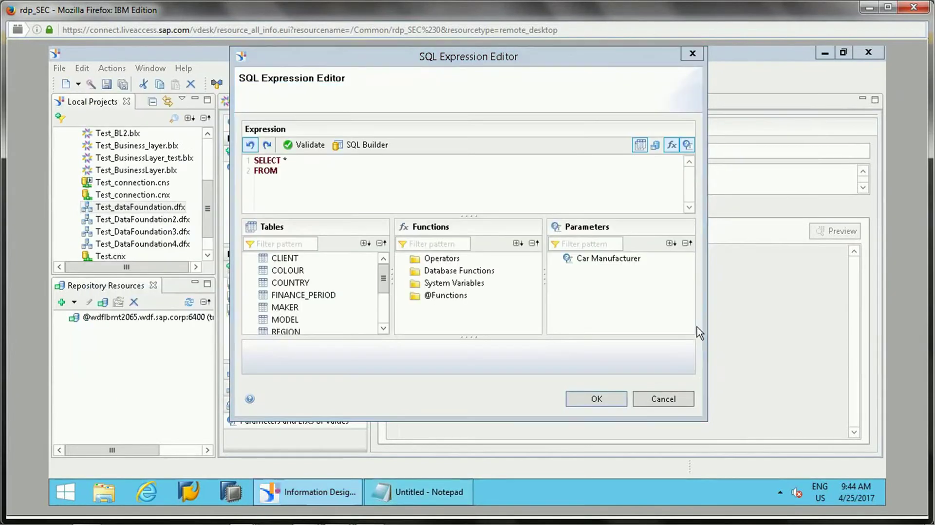
left_click(409, 174)
key("ctrl+a")
type("SELECT COUNT(SALE.ID) AS Number_of_transactions FROM SALE GROUP BY SALE.CLIENT_ID HAVING COUNT(SALE.ID) > 5")
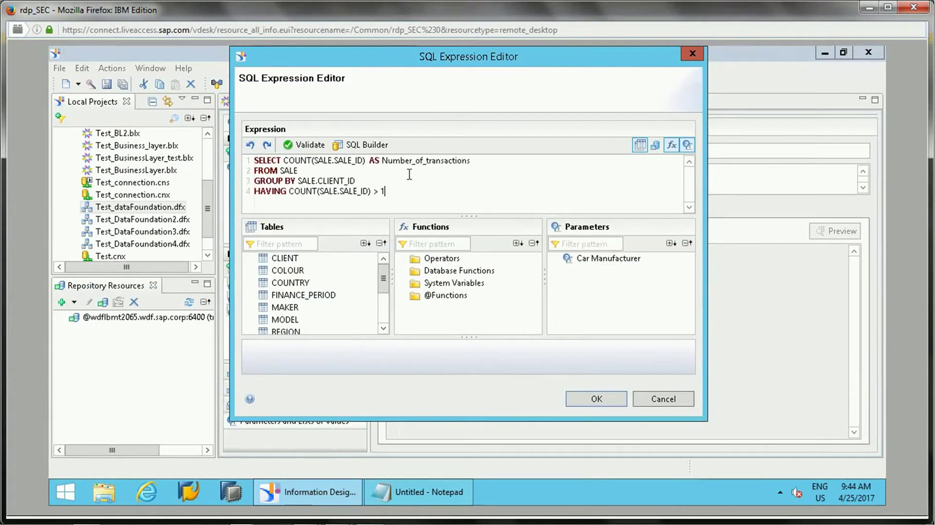
left_click(305, 145)
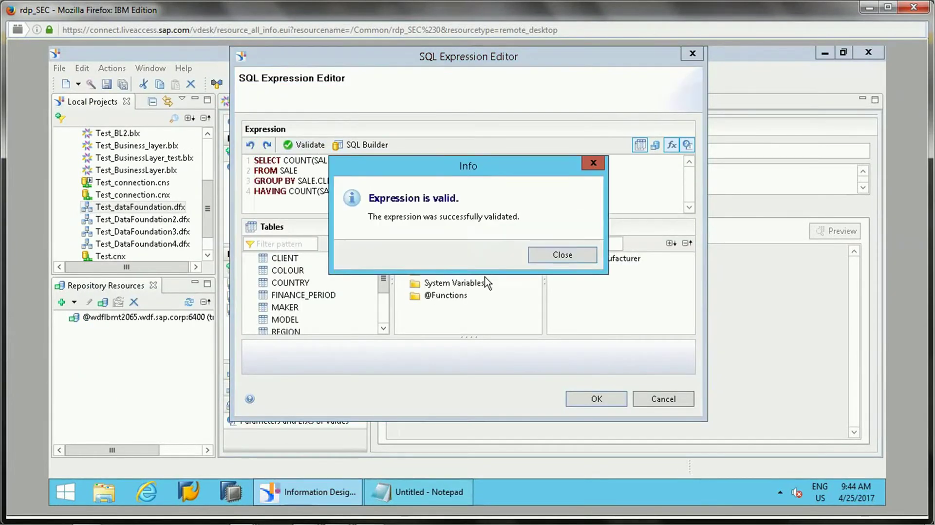
left_click(585, 256)
Review the COUNT(SALE.SALE_ID) query and confirm it for the list of values
key("ctrl+a")
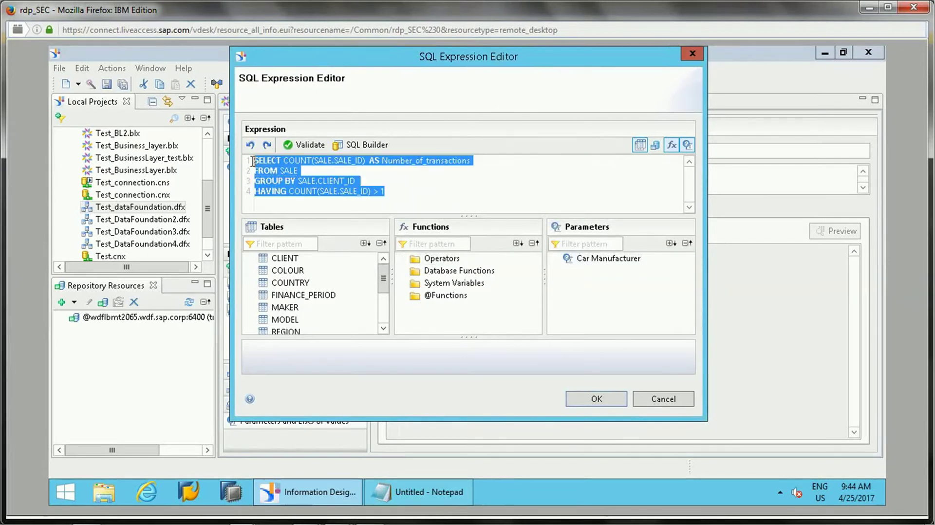
left_click(331, 181)
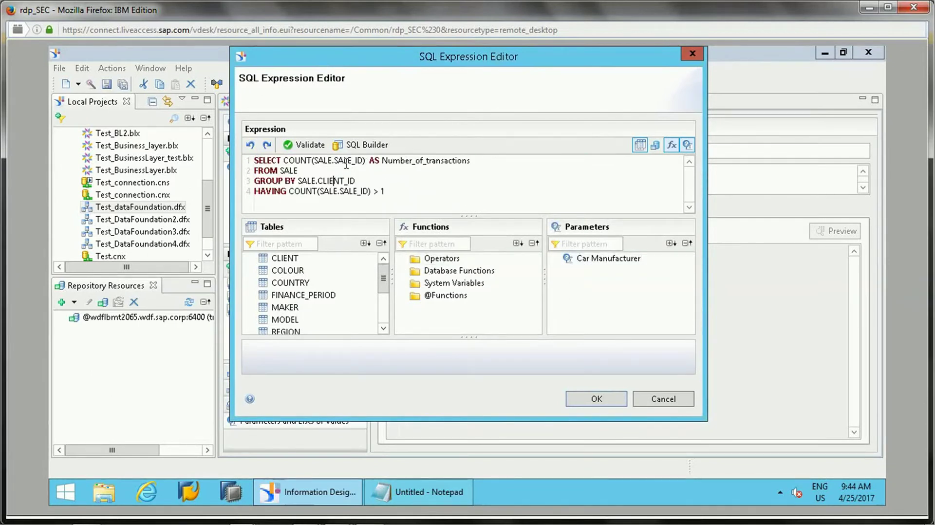
left_click_drag(365, 161, 284, 162)
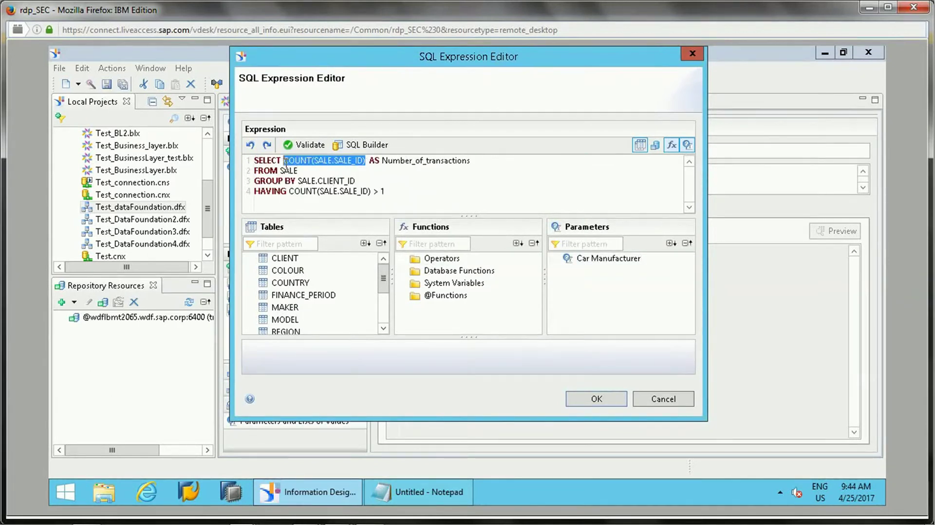
left_click(366, 179)
key("ctrl+a")
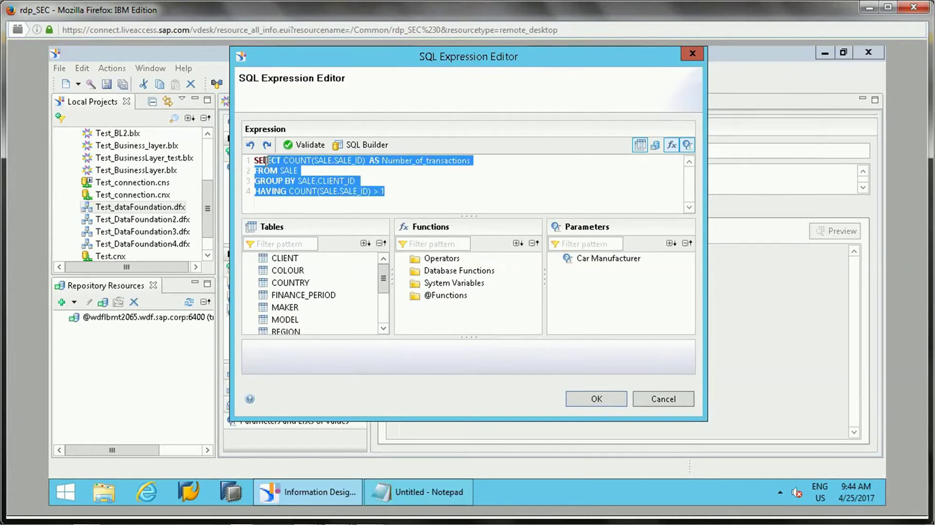
left_click(405, 192)
left_click(604, 397)
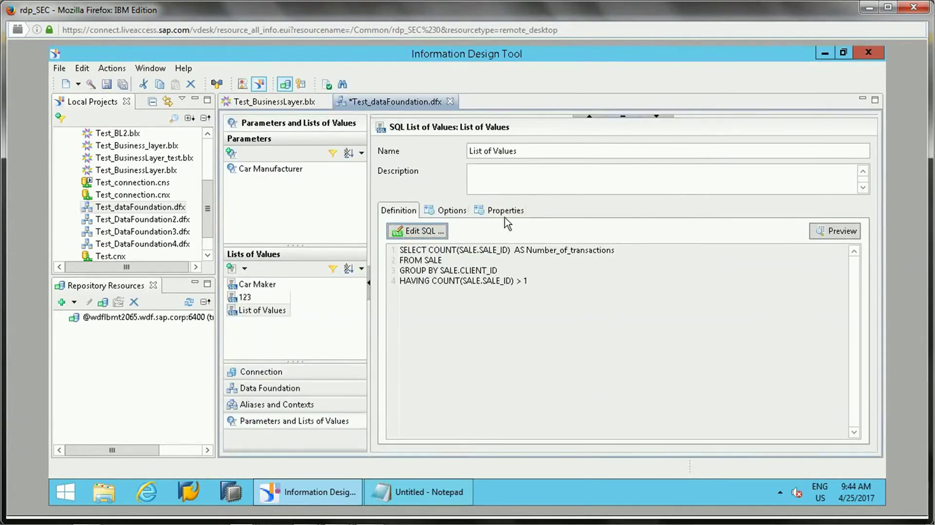
Preview the list's 20 transaction counts, then save Test_dataFoundation.dfx
left_click(827, 233)
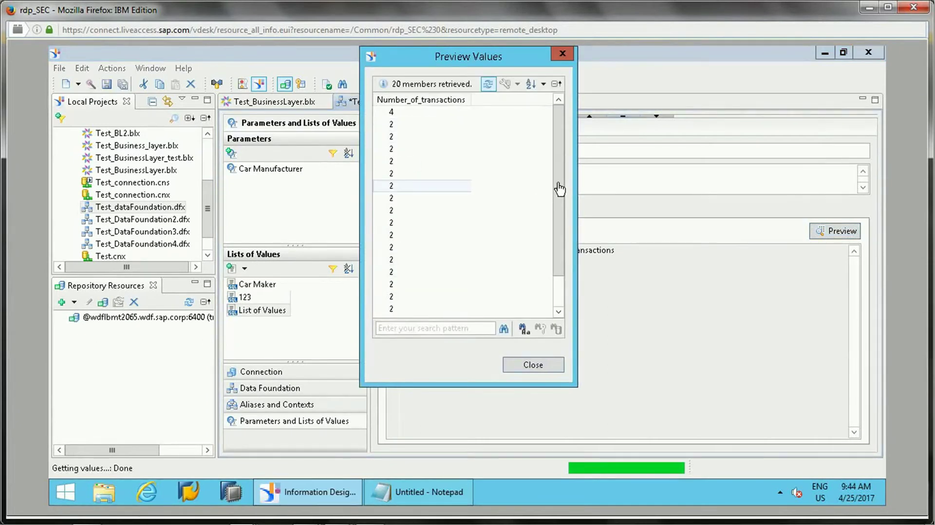
left_click_drag(558, 189, 558, 302)
left_click(533, 365)
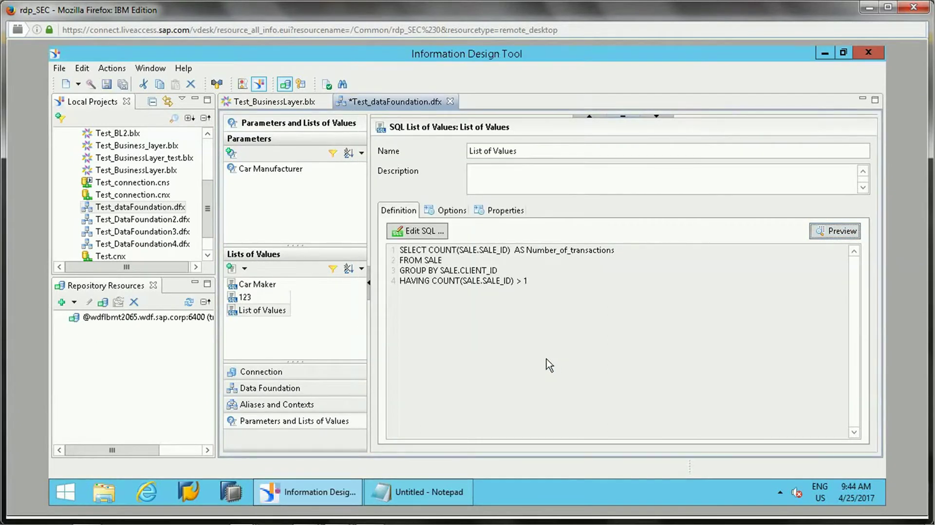
left_click(106, 84)
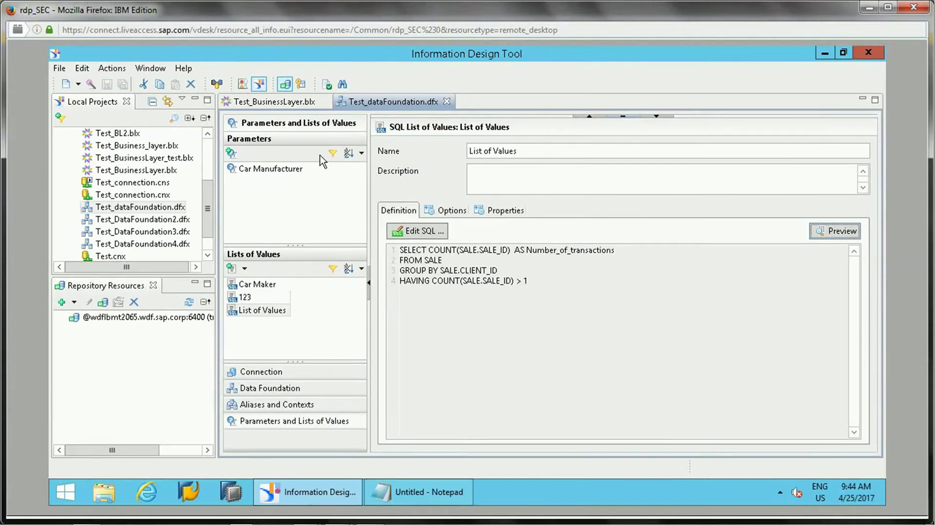
Expand the Client folder in the business layer, then dismiss its actions menu
left_click(275, 103)
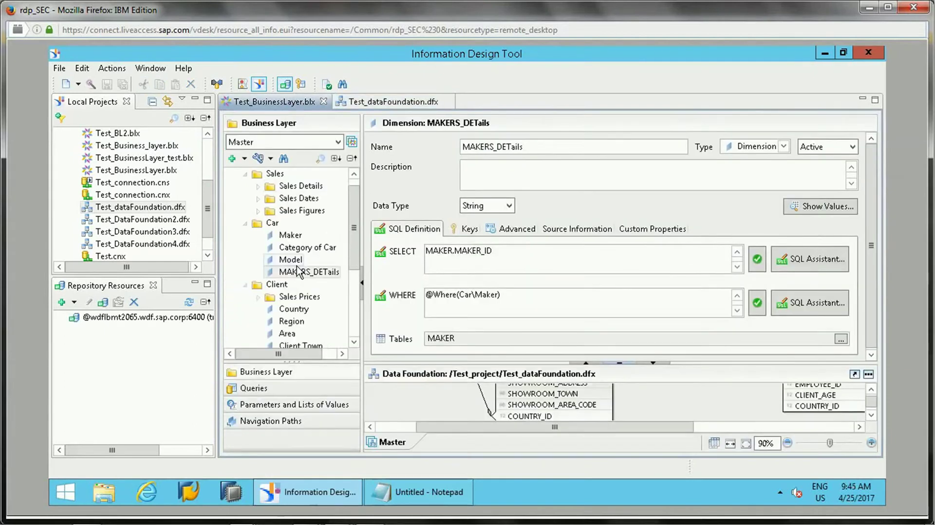
scroll(358, 256, "down", 2)
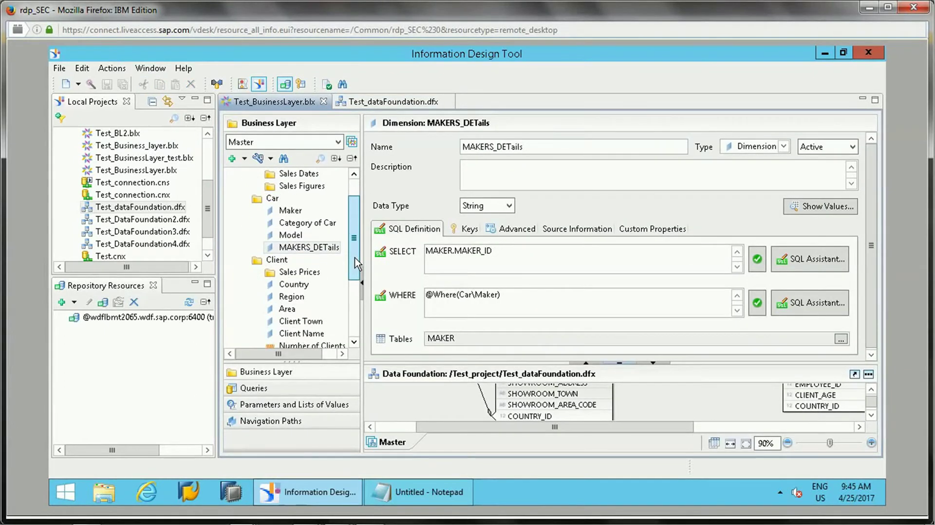
left_click(275, 261)
right_click(278, 263)
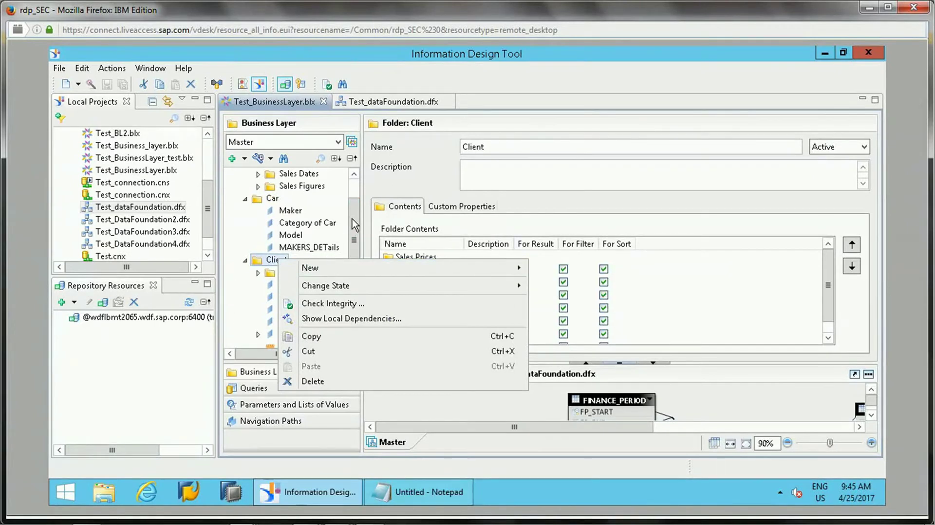
left_click(392, 101)
In the data foundation, rename the list of values to 'Return Customers' and save Test_dataFoundation.dfx
left_click(392, 101)
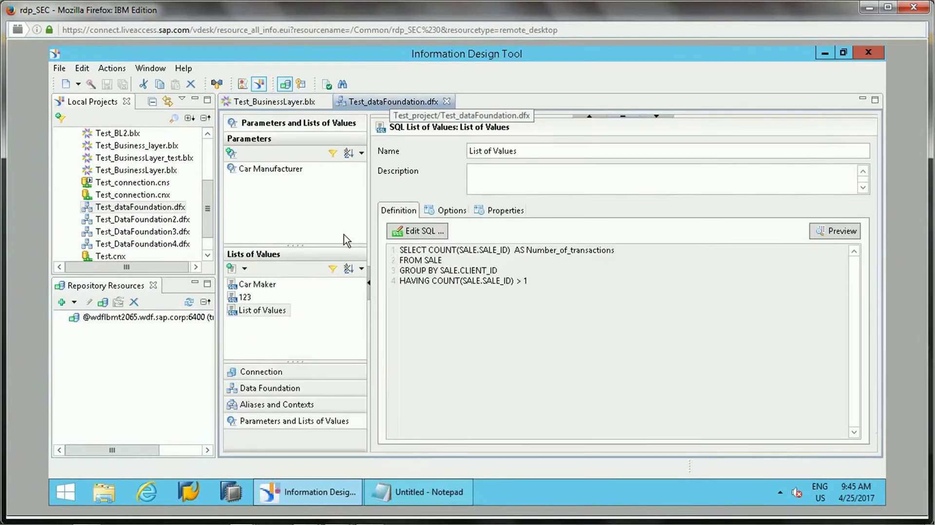
left_click(266, 310)
left_click_drag(520, 154, 415, 150)
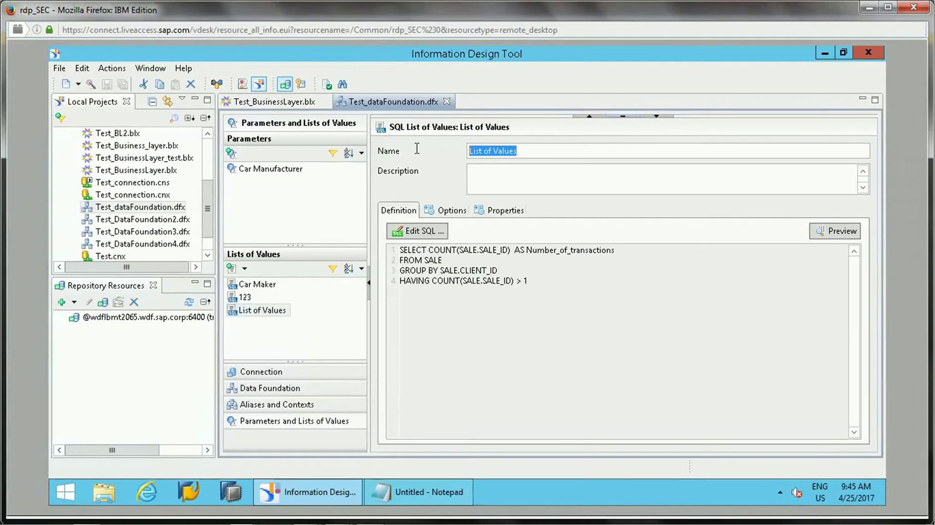
type("Return")
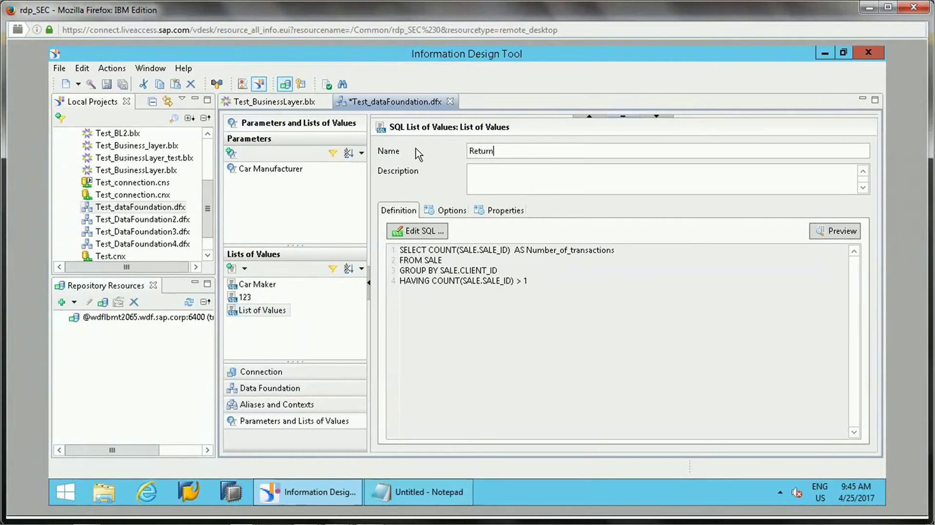
type(" Customers")
left_click(106, 84)
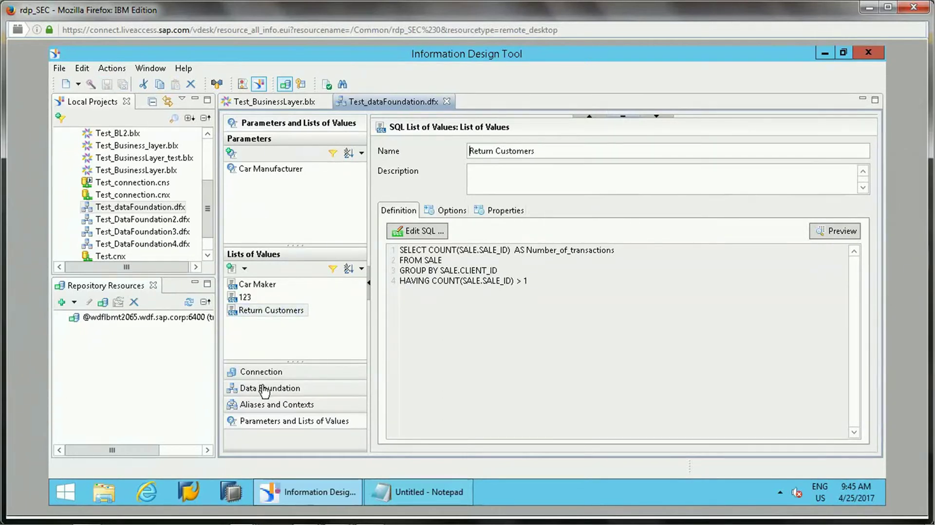
Create a new filter named Filter in Test_BusinessLayer.blx's Client folder and start editing its WHERE clause
left_click(282, 103)
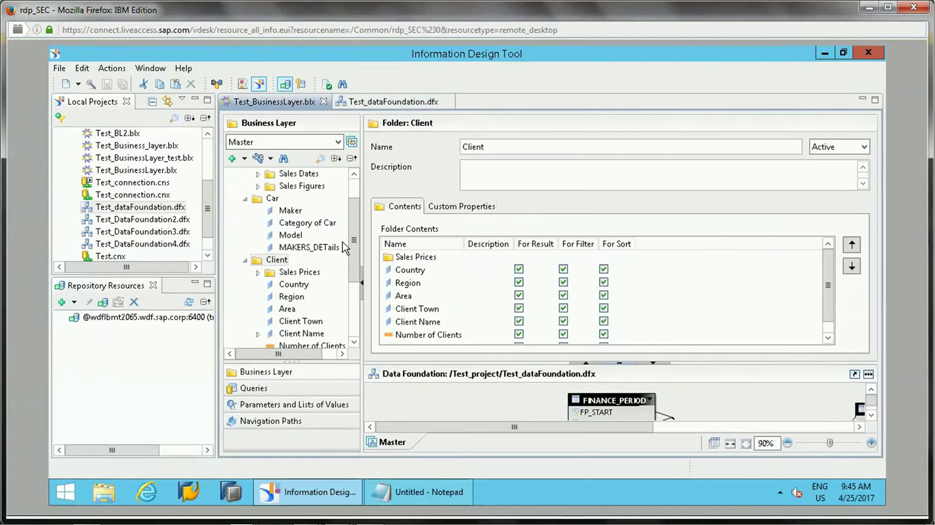
right_click(276, 262)
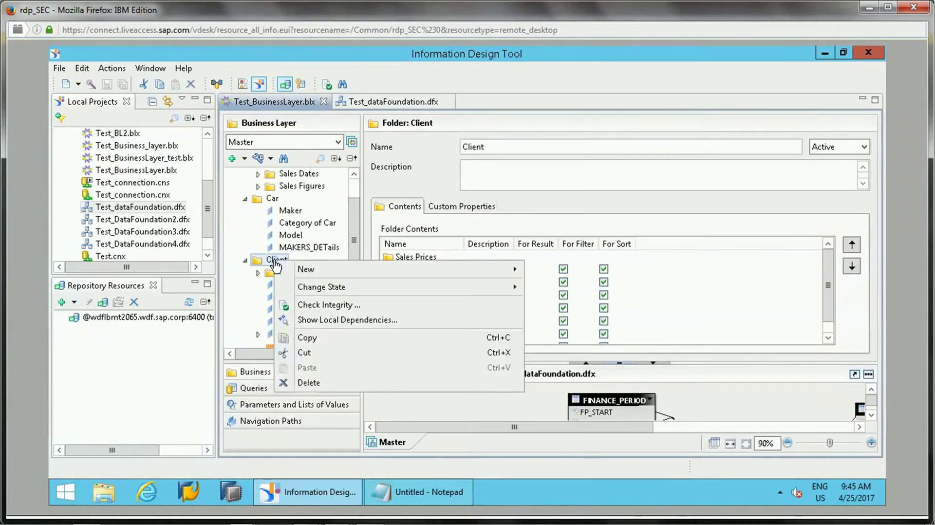
mouse_move(312, 271)
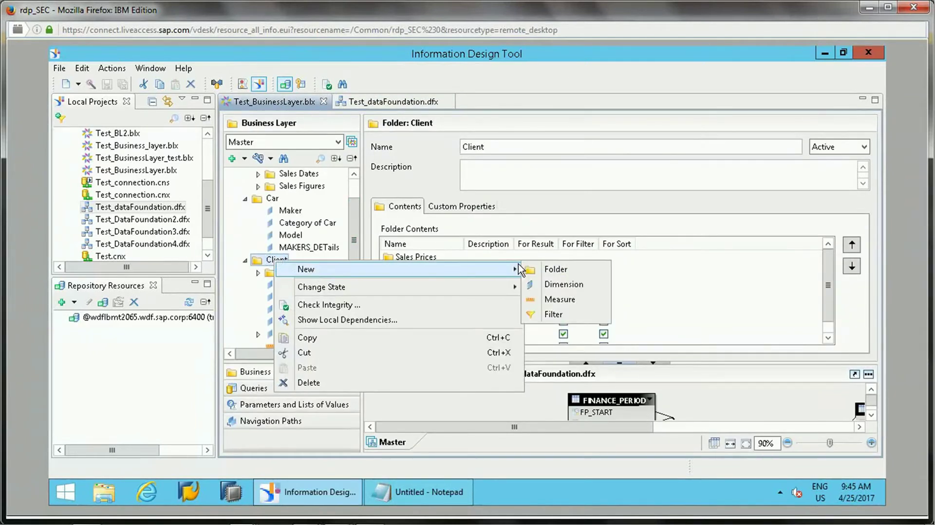
left_click(552, 316)
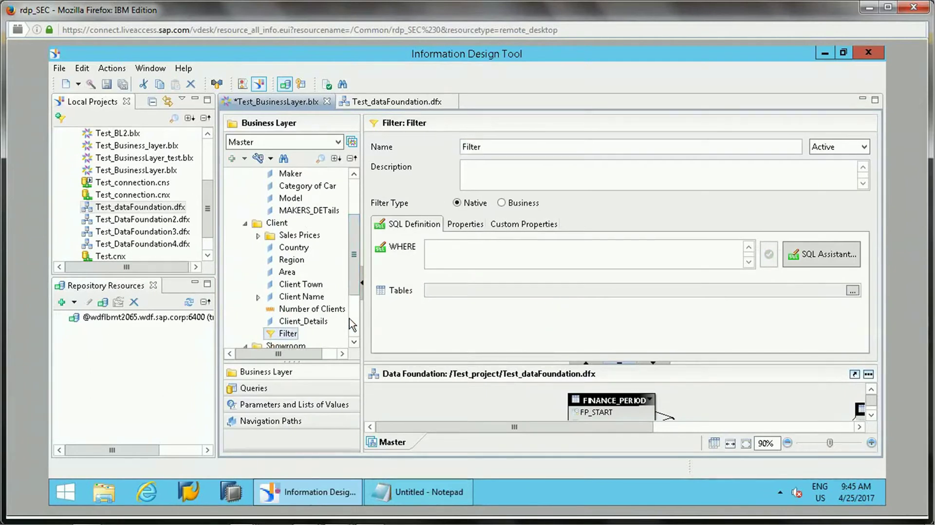
left_click(456, 257)
Paste the prepared four-line filter SQL from Notepad into the SQL expression editor
left_click(445, 484)
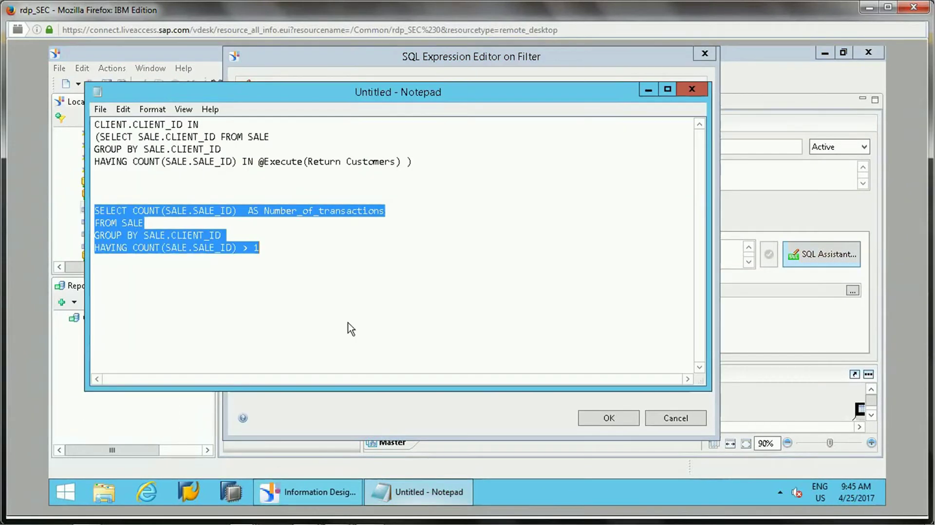
left_click(225, 178)
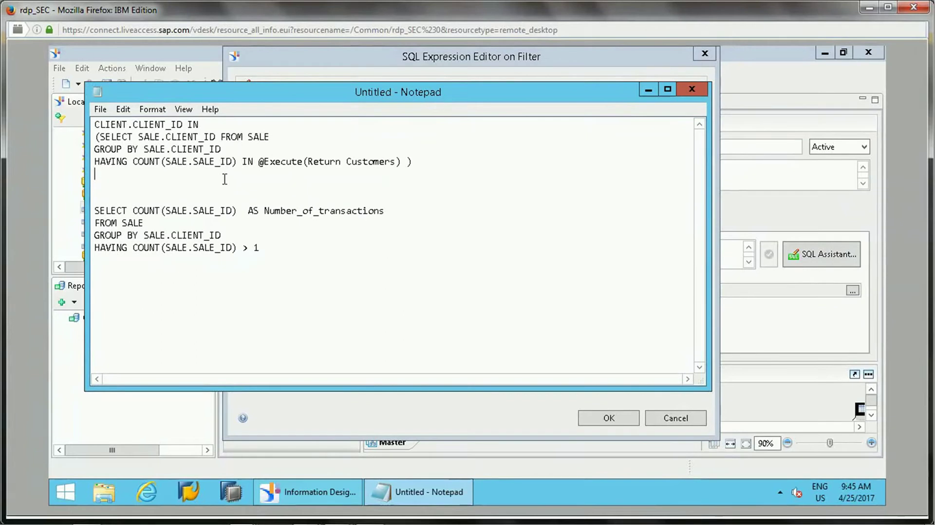
key("shift+Up")
key("shift+Up")
key("shift+Up")
key("shift+Up")
key("ctrl+c")
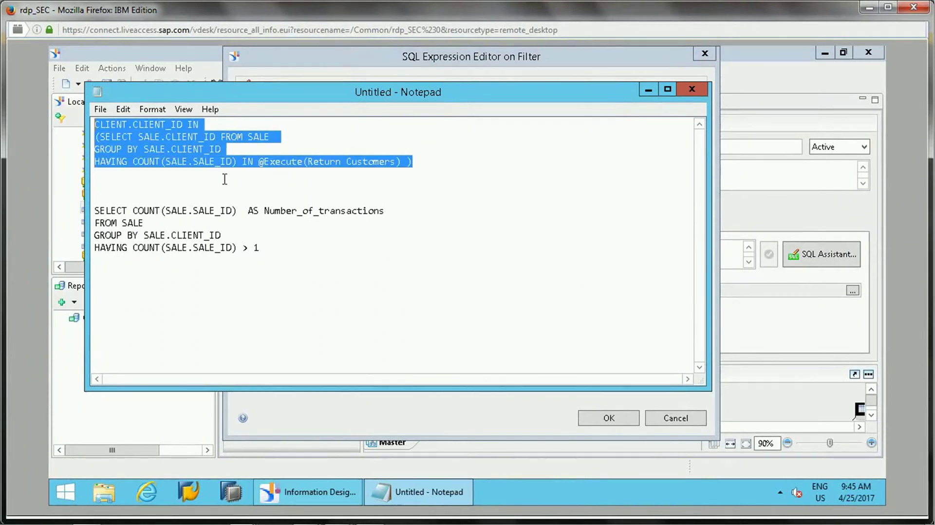
left_click(755, 285)
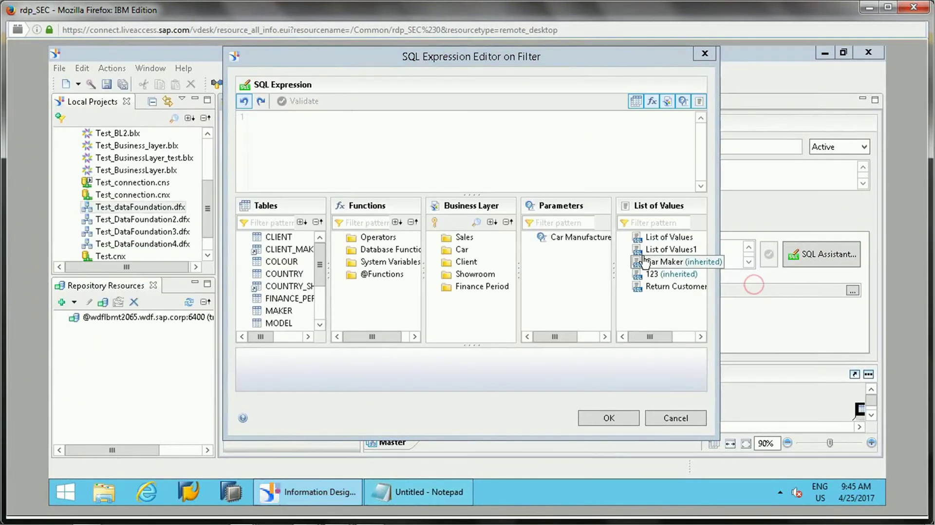
left_click(507, 155)
key("ctrl+v")
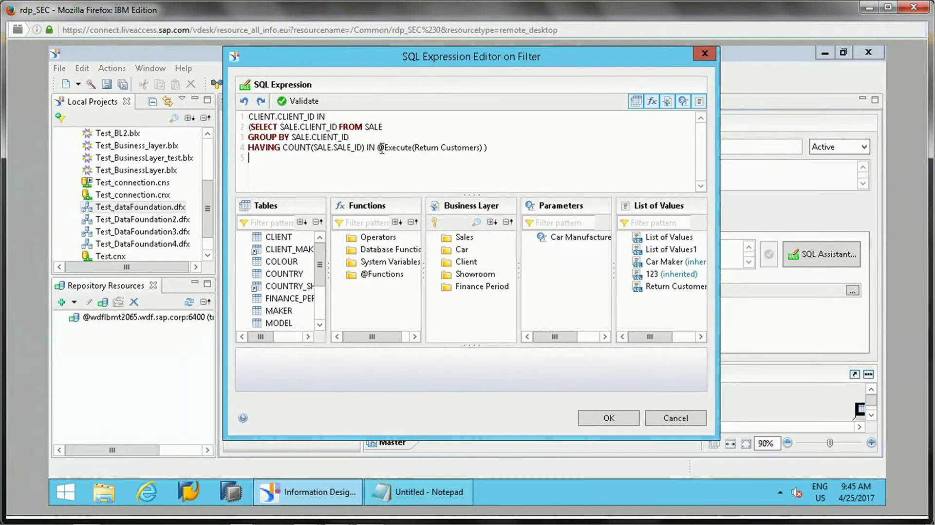
left_click_drag(378, 147, 424, 148)
left_click(425, 147)
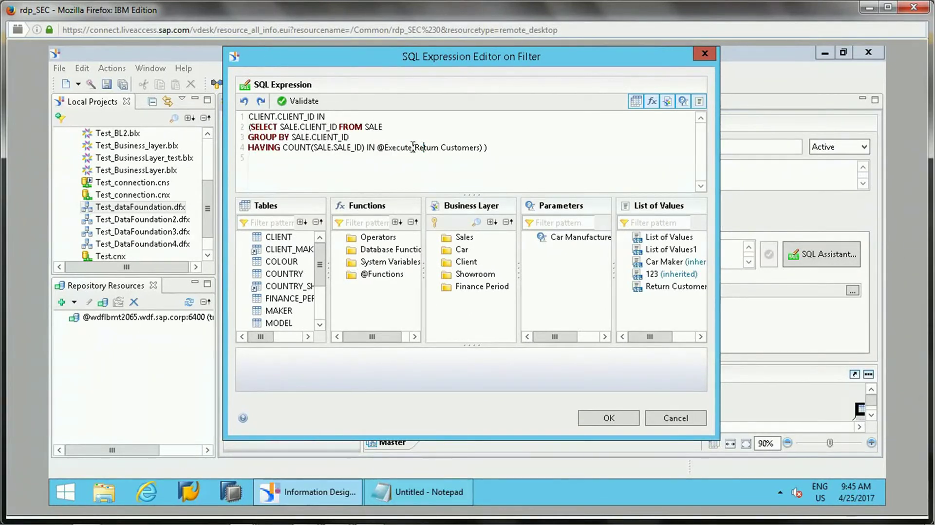
left_click_drag(411, 147, 378, 147)
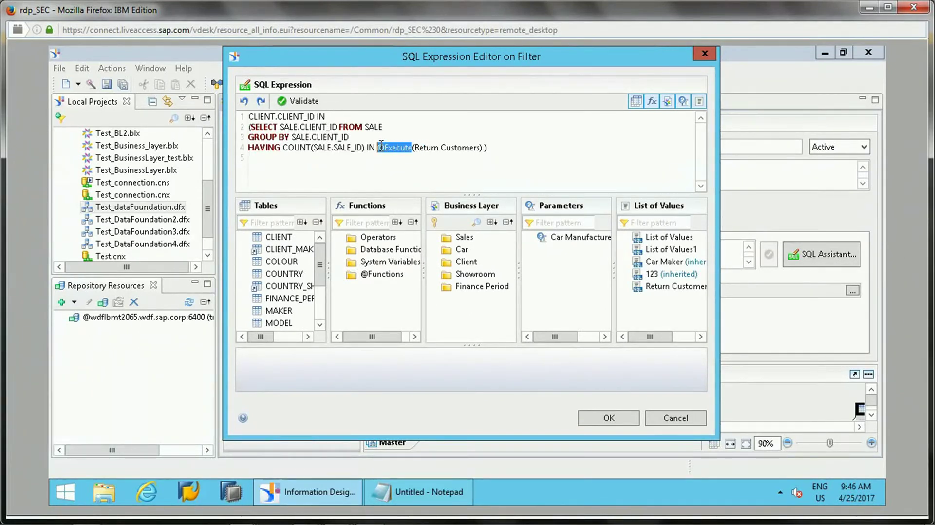
left_click(379, 147)
left_click(303, 101)
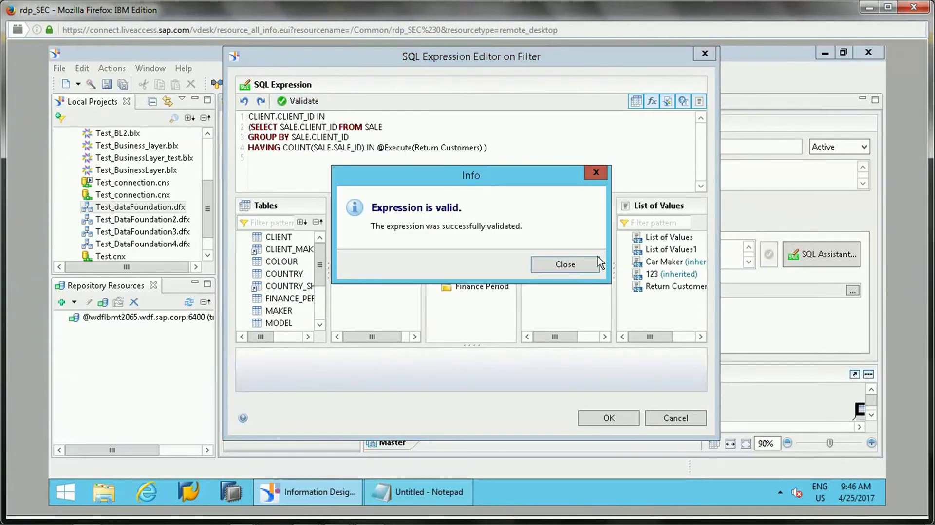
left_click(592, 265)
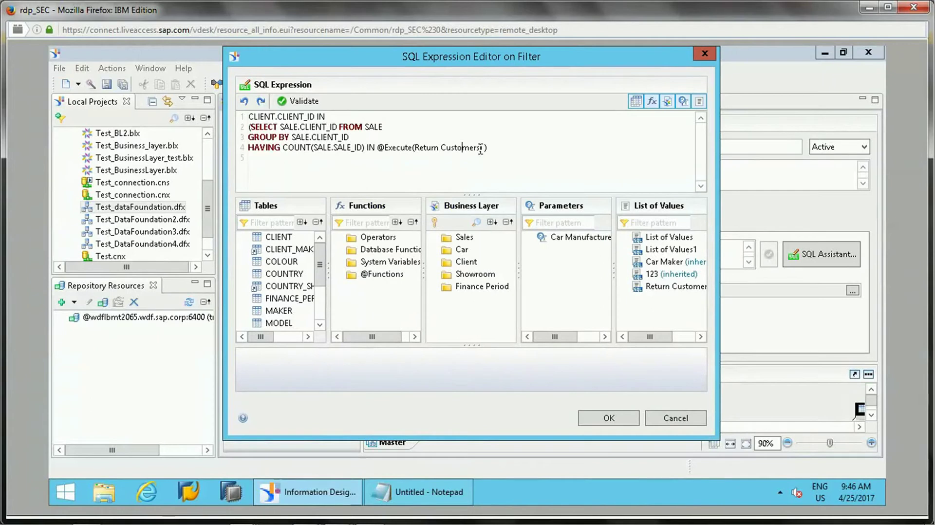
Review the Return Customers argument, SALE.SALE_ID count and GROUP BY/HAVING lines, then confirm with OK
left_click_drag(481, 148, 408, 149)
left_click(404, 149)
double_click(398, 148)
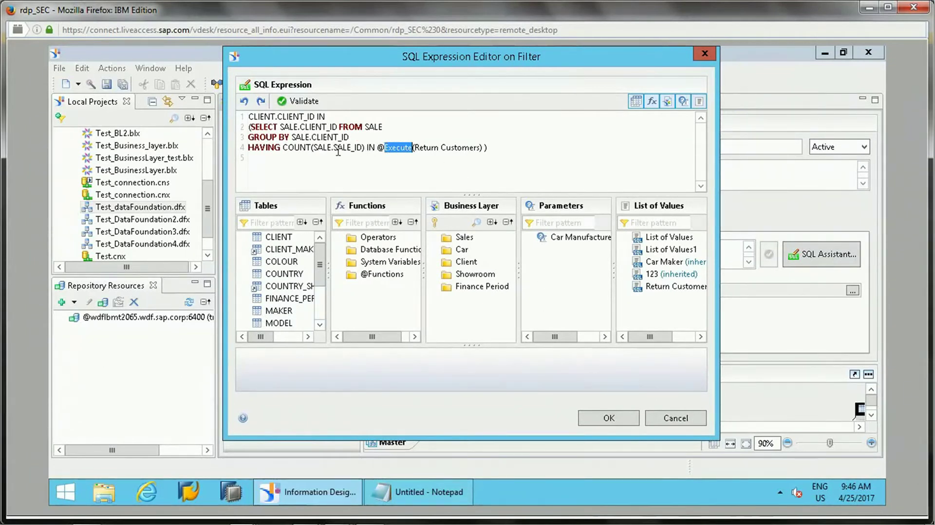
left_click_drag(358, 148, 318, 149)
left_click_drag(248, 135, 364, 149)
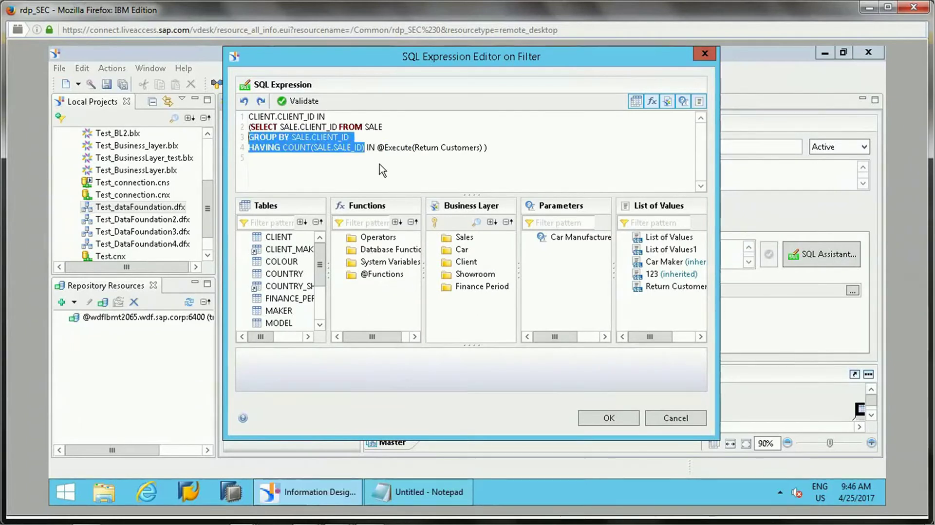
left_click(608, 417)
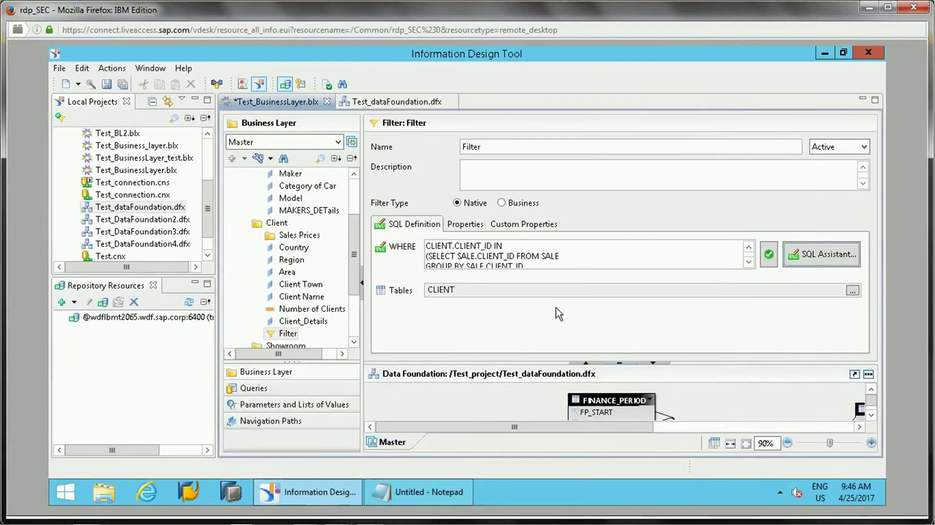
Save the business layer with the new filter
left_click(536, 258)
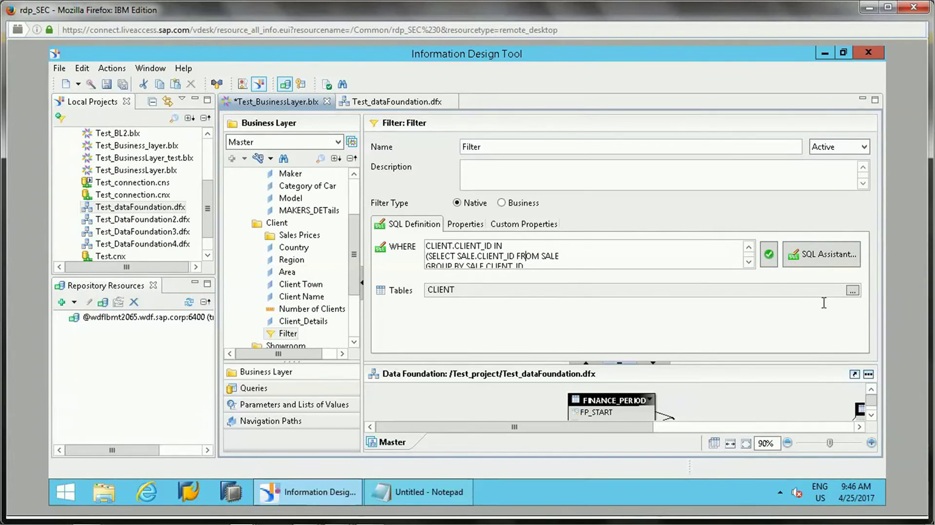
left_click(106, 84)
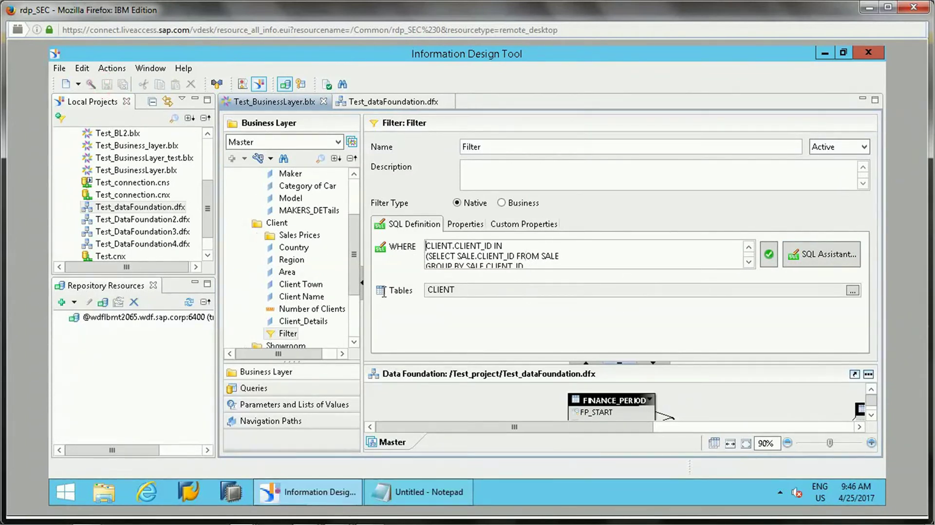
left_click_drag(356, 292, 353, 315)
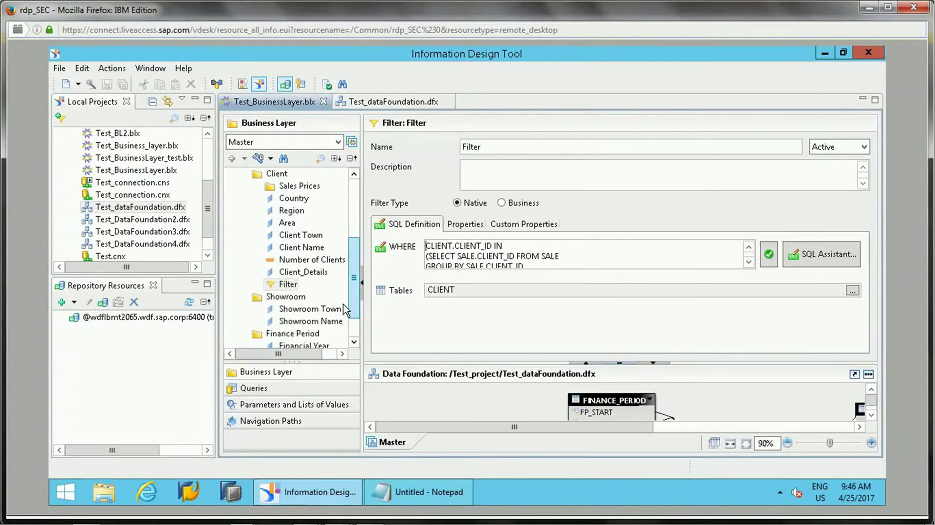
Rename the filter to 'Return Customers', save again, and show the Queries list
double_click(491, 146)
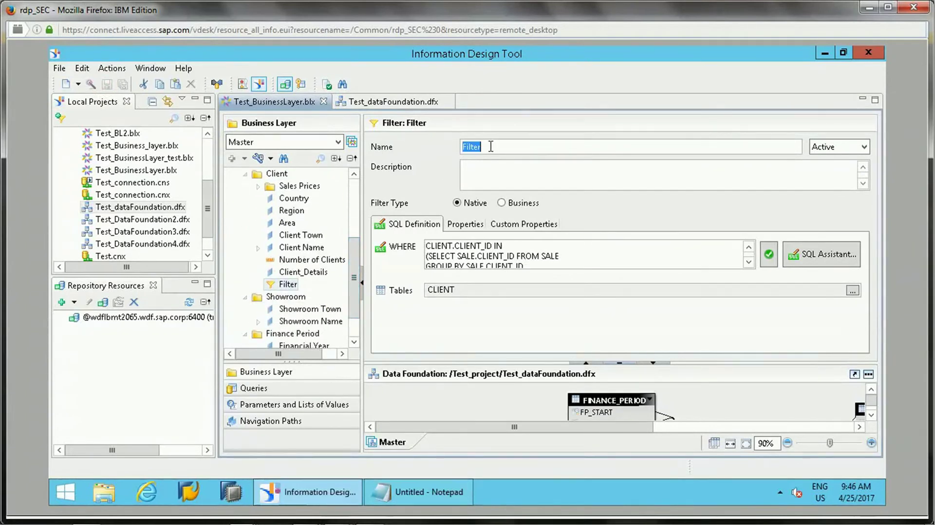
type("Return ")
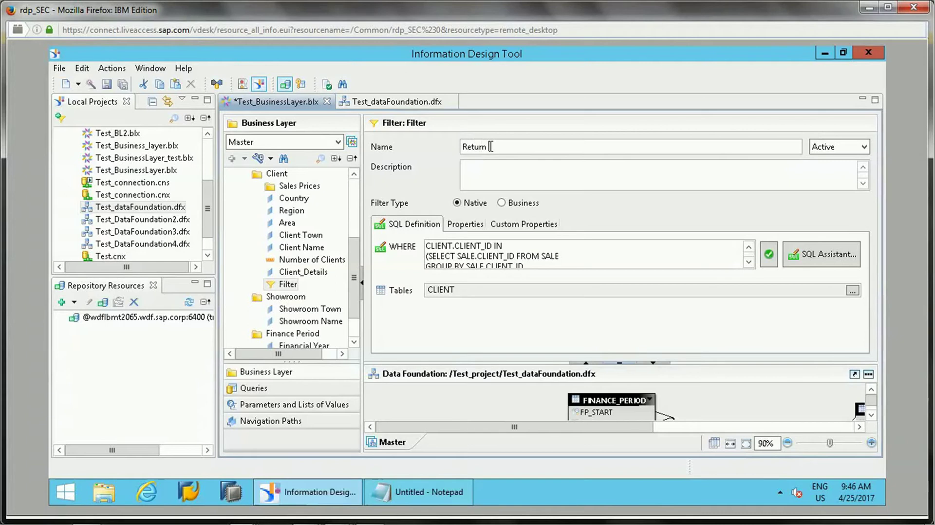
type("Customers")
key("Tab")
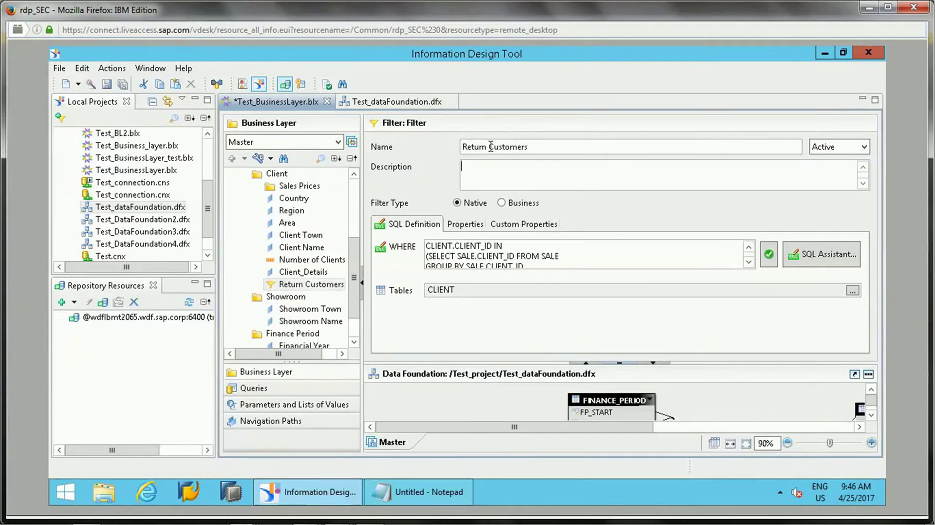
left_click(106, 84)
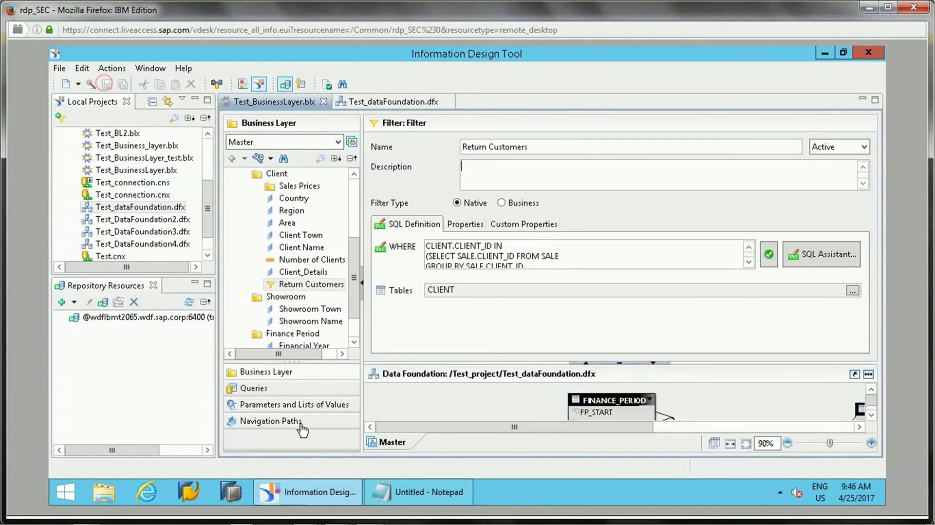
left_click(285, 388)
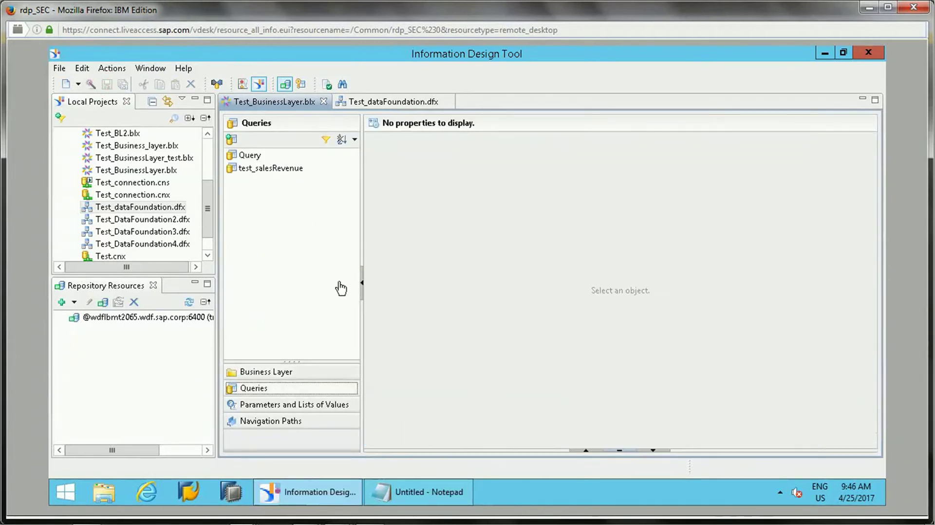
Build a new query using the Client folder's Return Customers filter, then close it without saving
left_click(232, 139)
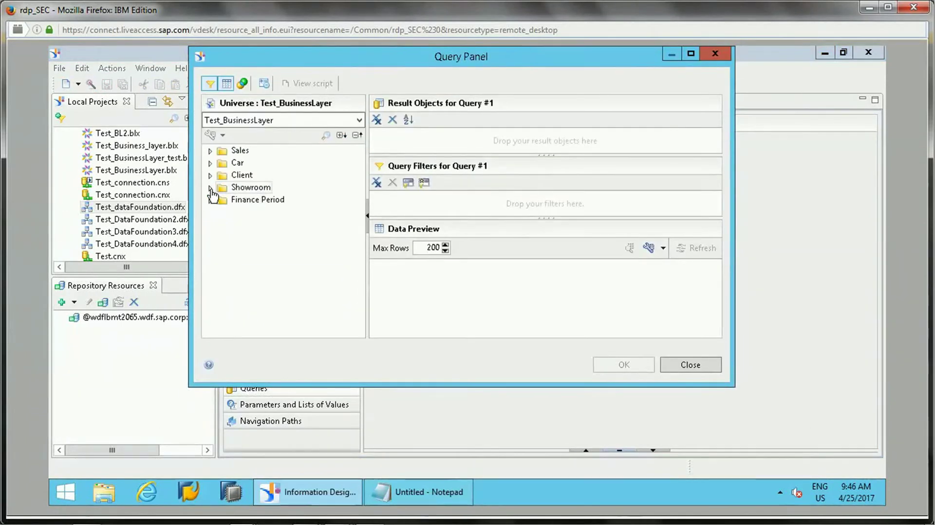
left_click(210, 174)
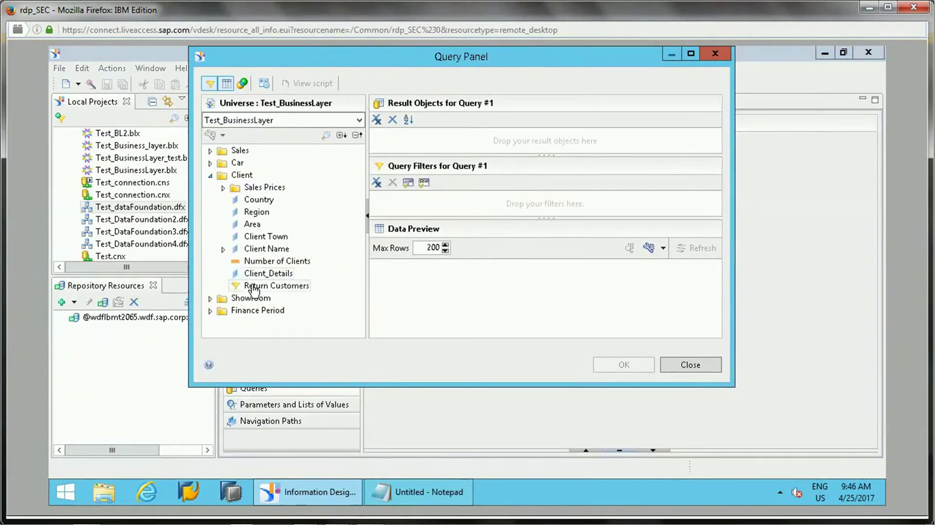
left_click_drag(266, 286, 599, 303)
left_click(417, 210)
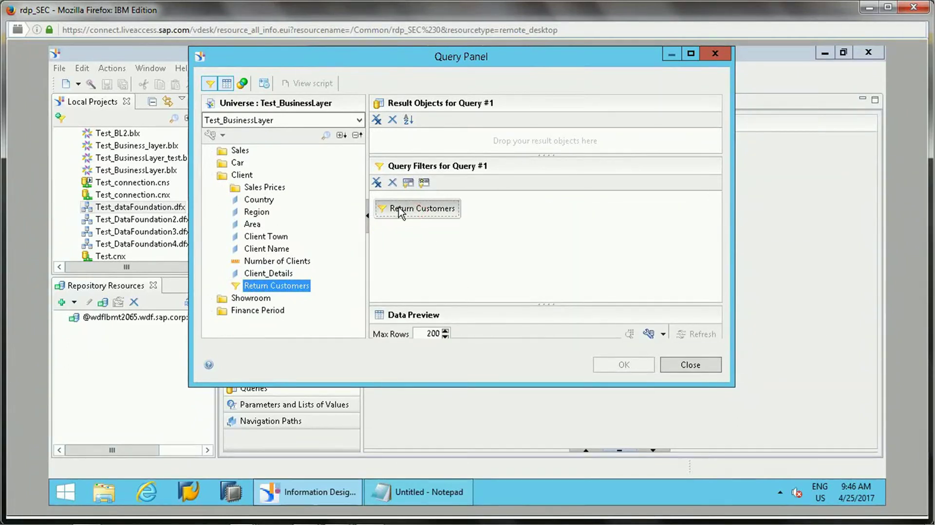
left_click(716, 366)
left_click(483, 241)
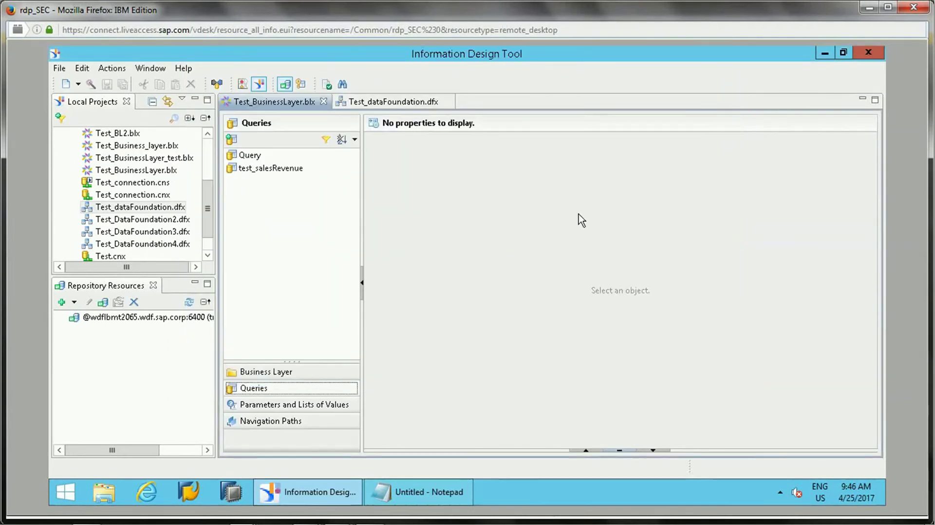
Reopen the SQL expression editor on the Return Customers filter with the caret on line 5
left_click(295, 371)
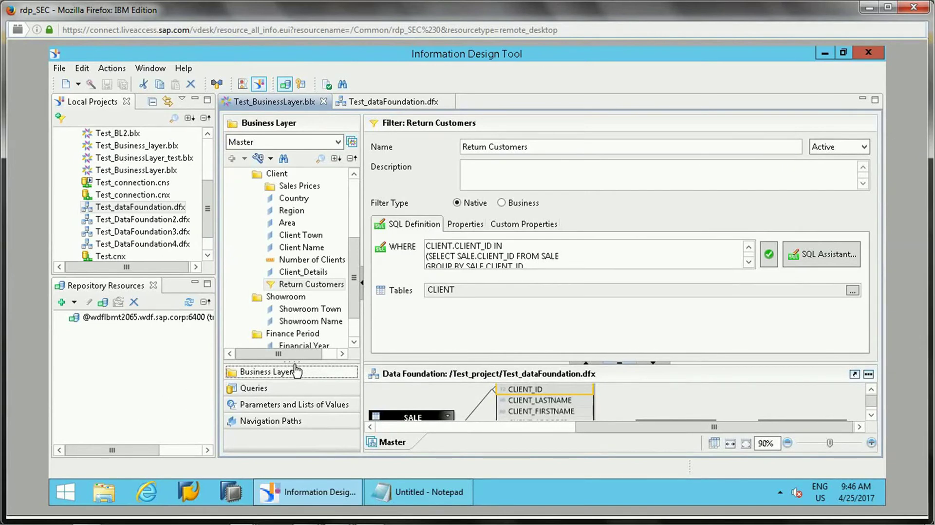
left_click_drag(355, 293, 358, 222)
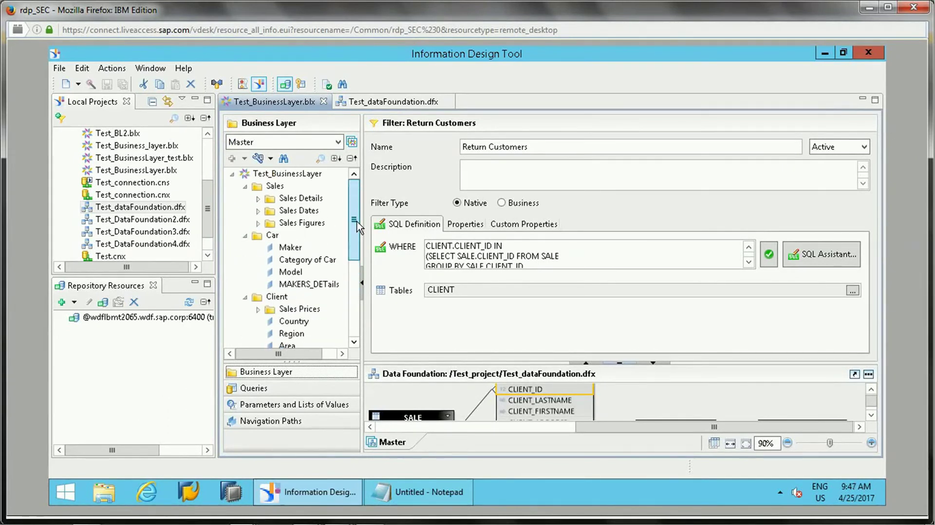
left_click(799, 254)
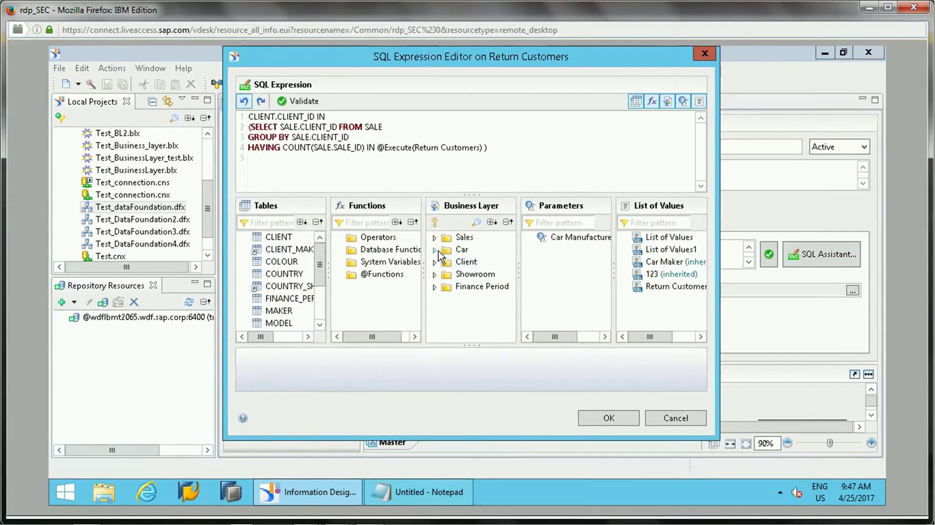
left_click(438, 177)
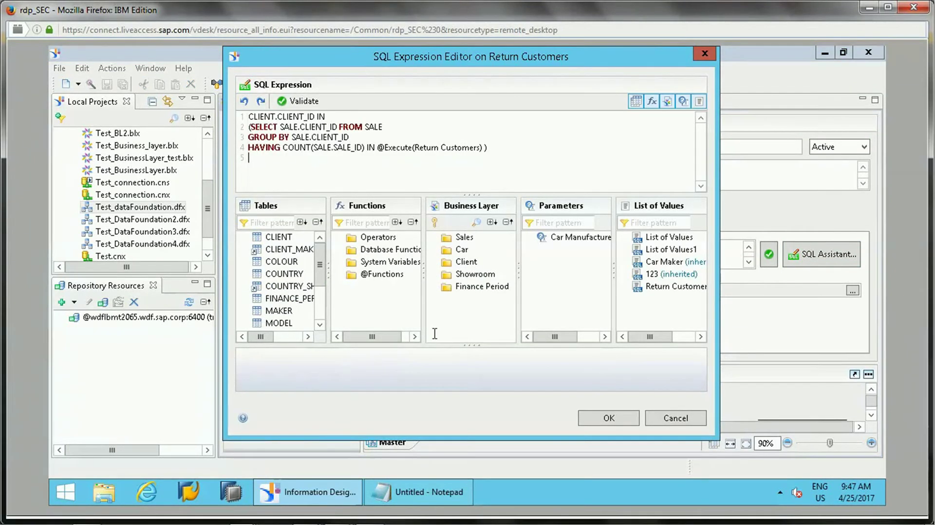
left_click(339, 275)
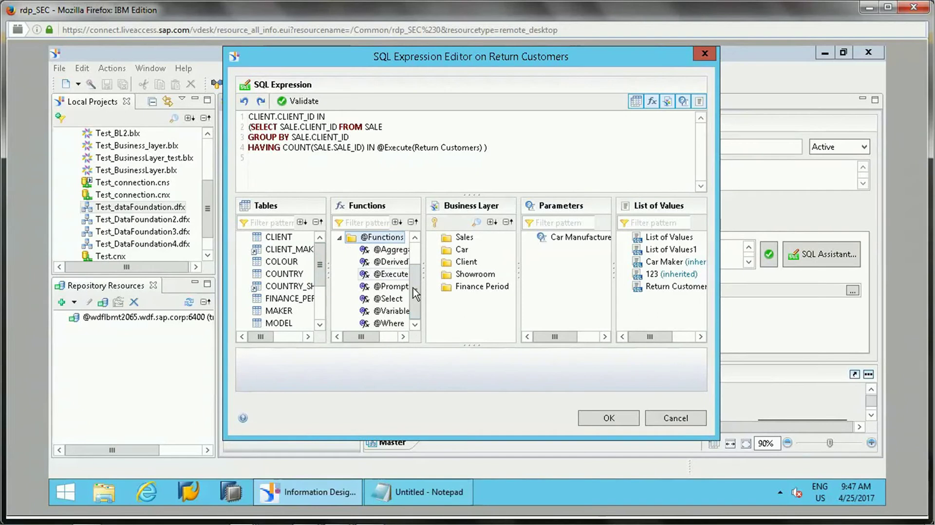
left_click(400, 263)
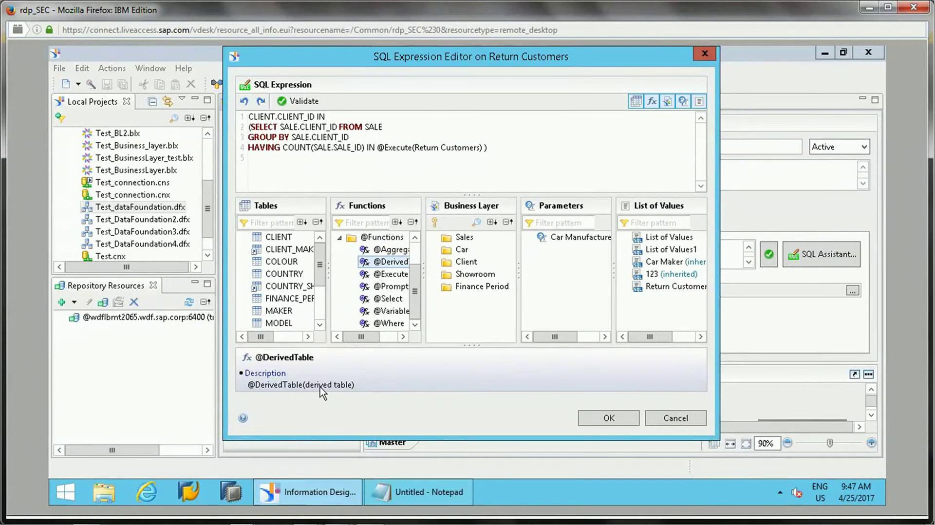
left_click(399, 273)
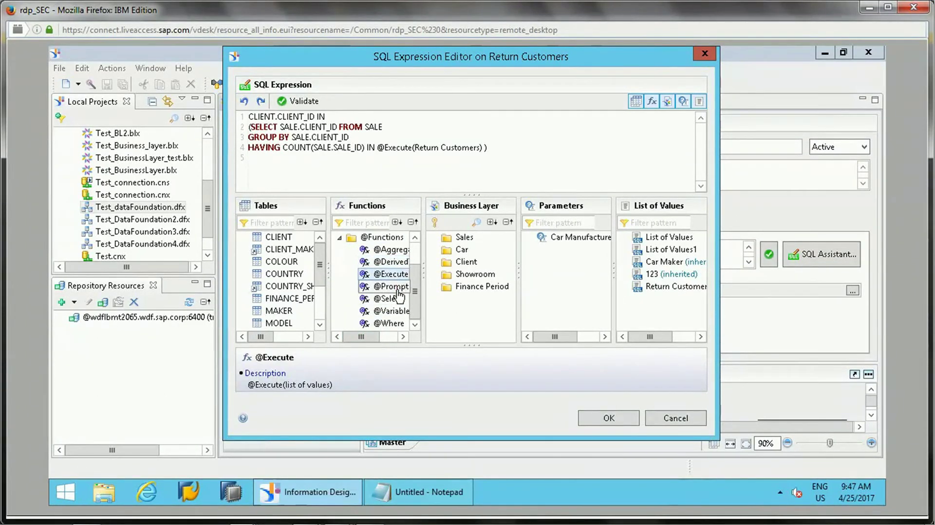
left_click(398, 287)
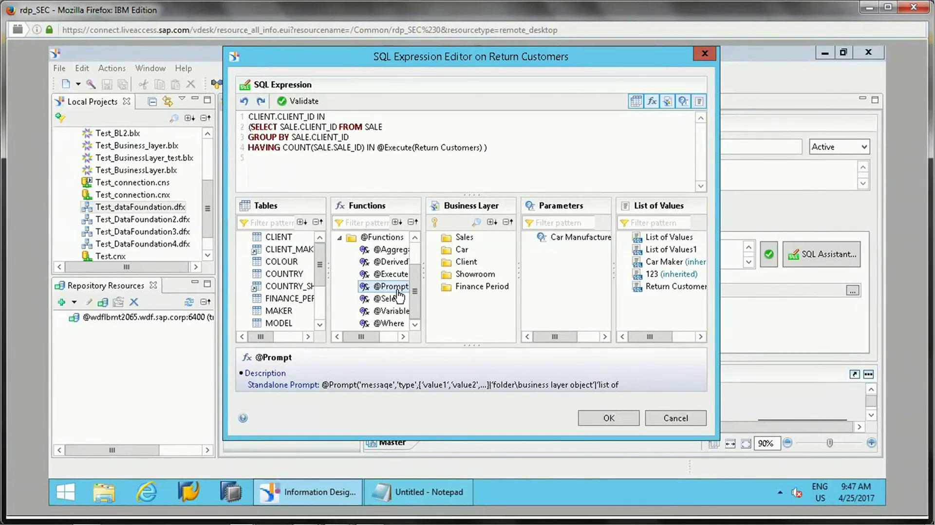
left_click(396, 302)
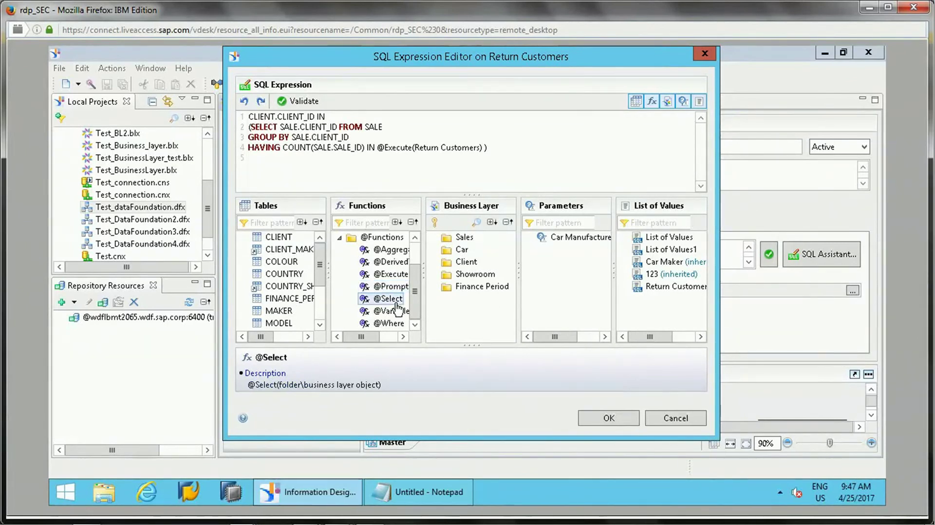
left_click(395, 313)
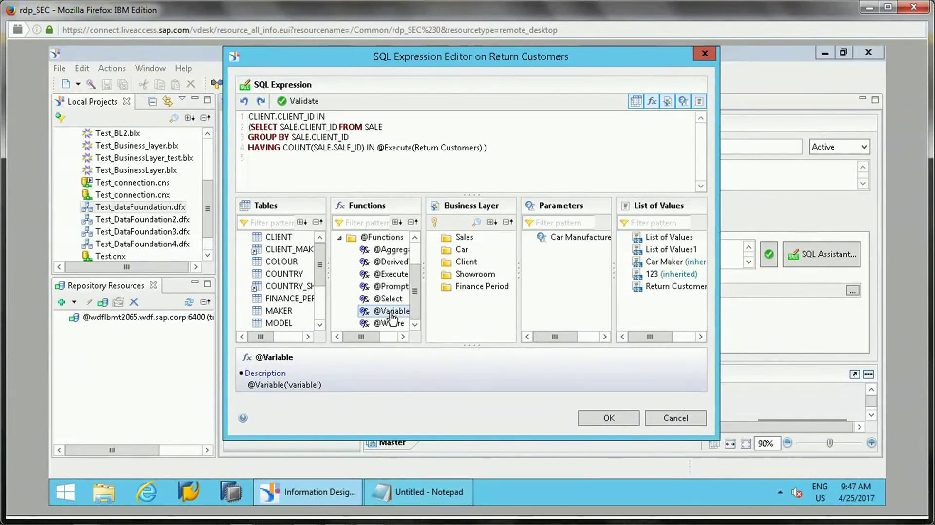
left_click(367, 223)
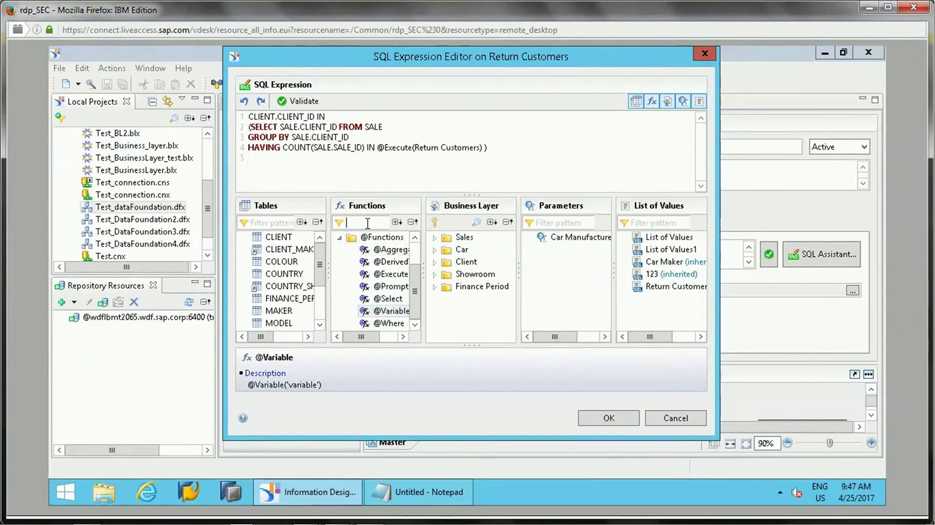
type("BOU")
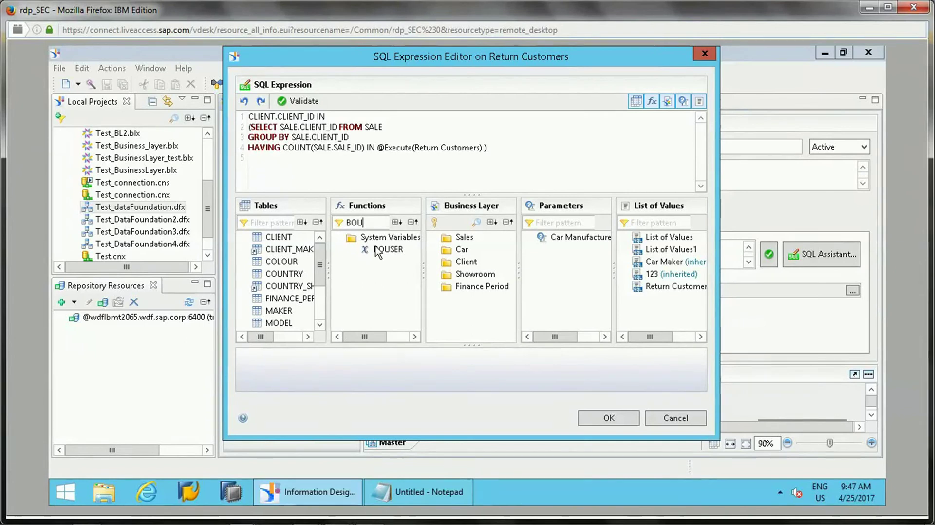
left_click(508, 154)
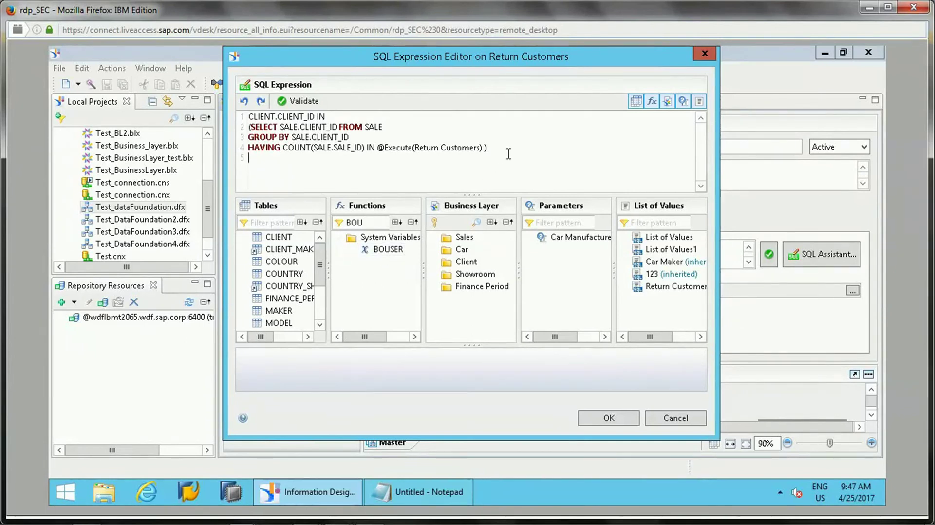
double_click(389, 249)
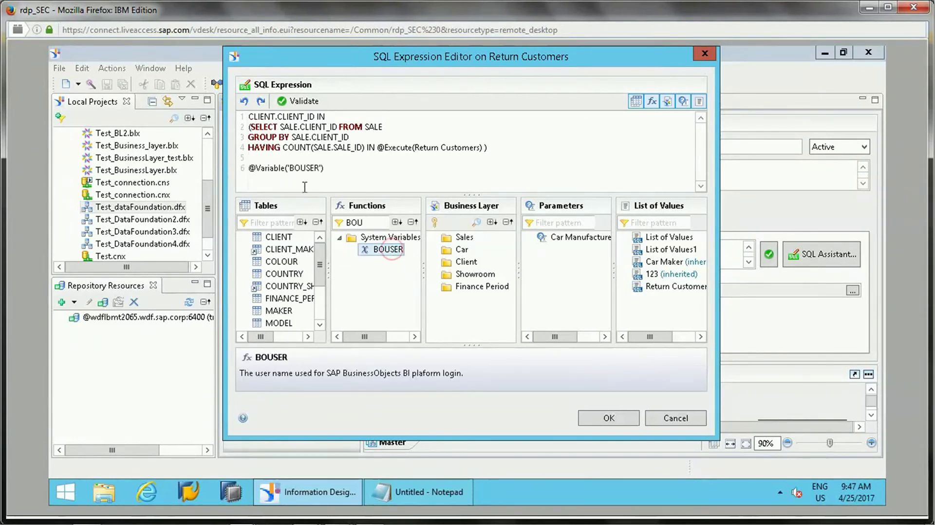
triple_click(312, 168)
left_click(310, 168)
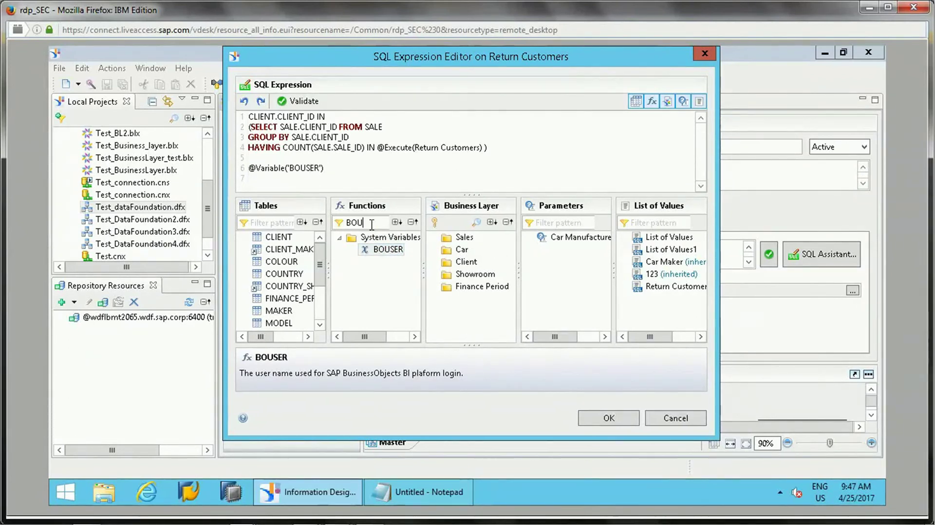
key("BackSpace")
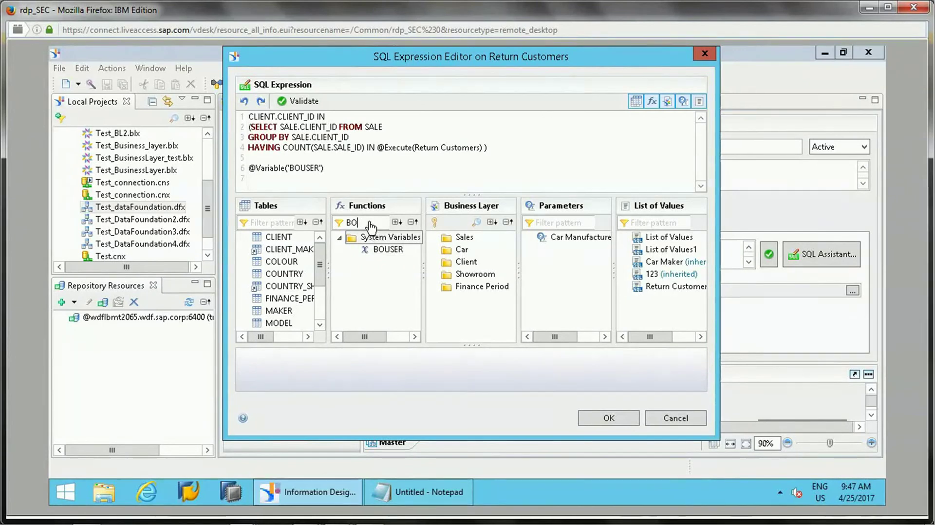
key("BackSpace")
key("BackSpace")
type("DB")
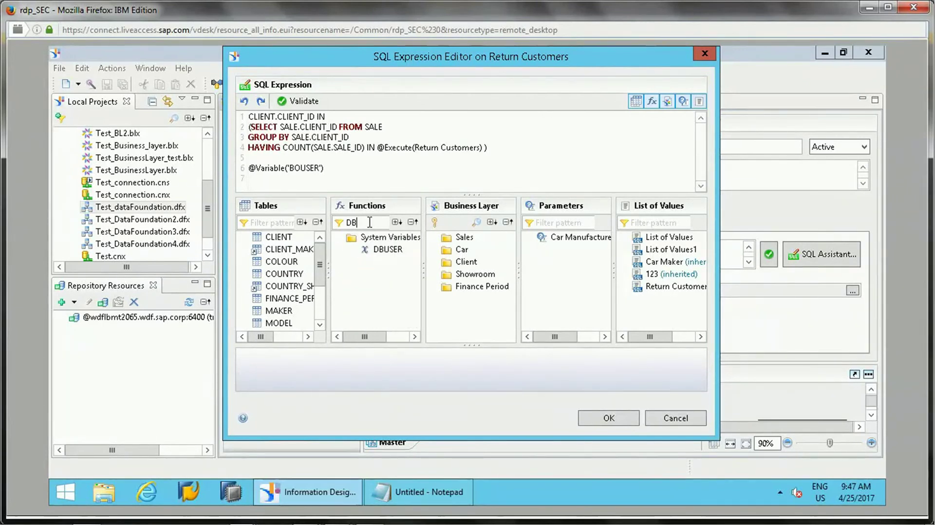
double_click(381, 254)
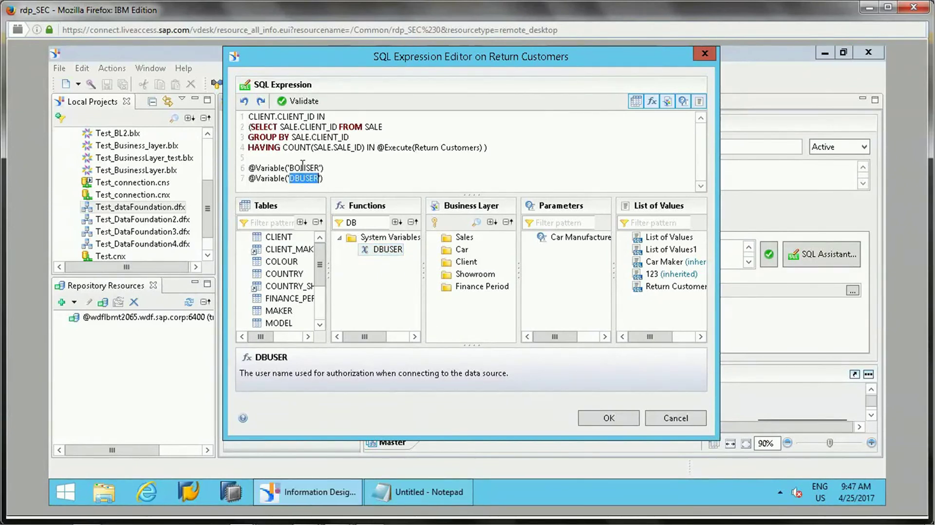
double_click(304, 179)
left_click(305, 168)
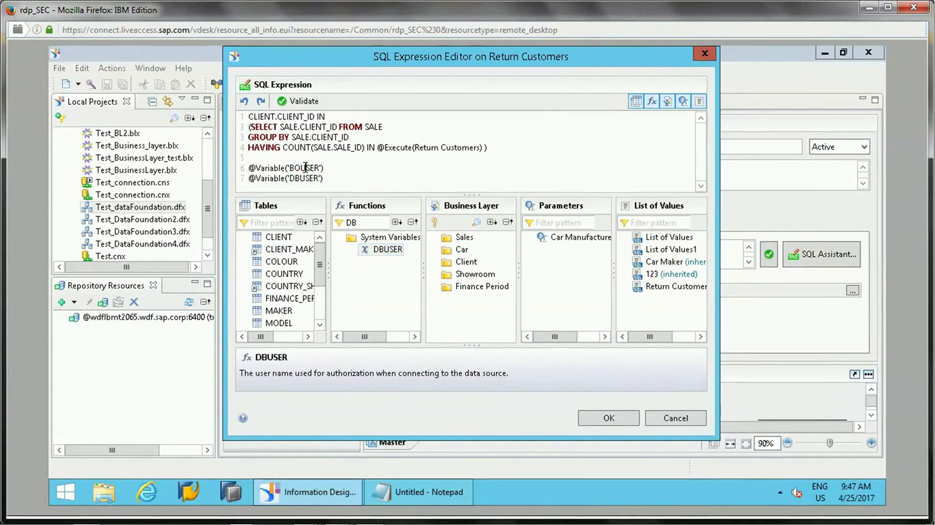
double_click(284, 179)
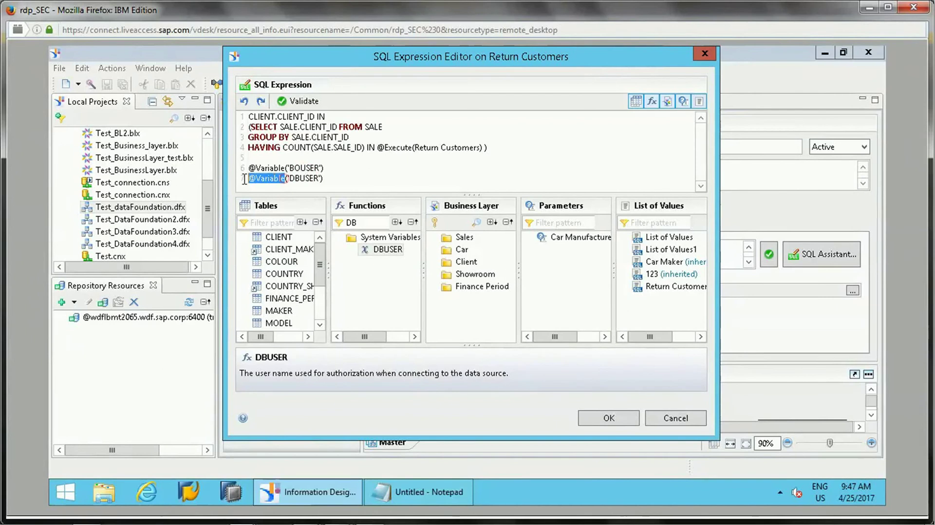
left_click(311, 179)
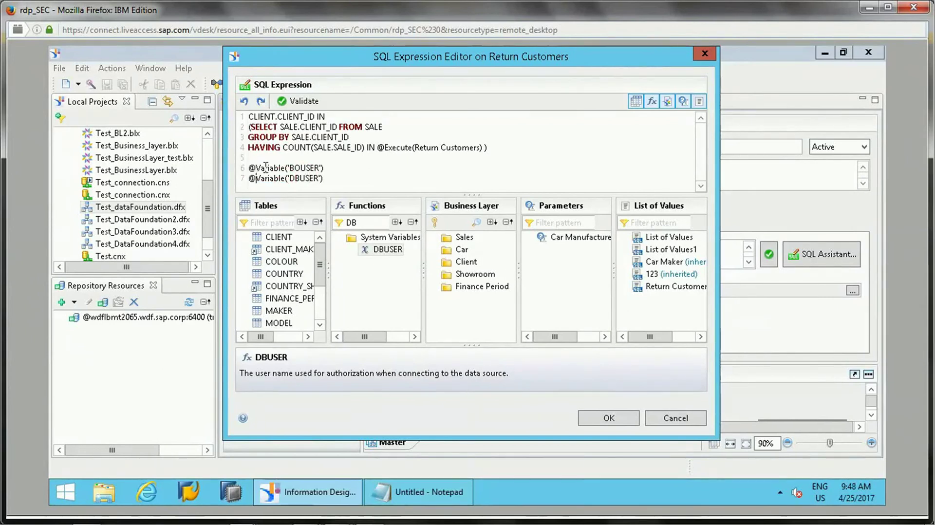
left_click_drag(323, 178, 249, 158)
key("Delete")
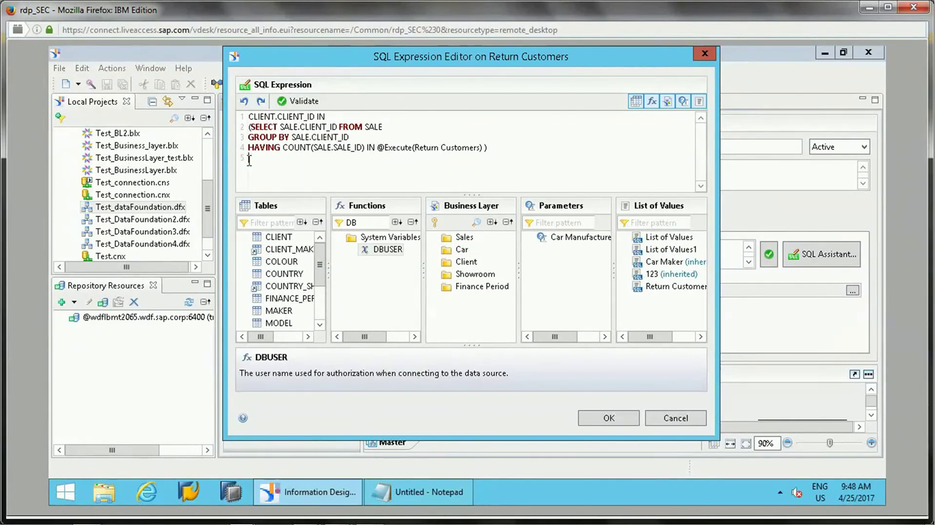
left_click(671, 416)
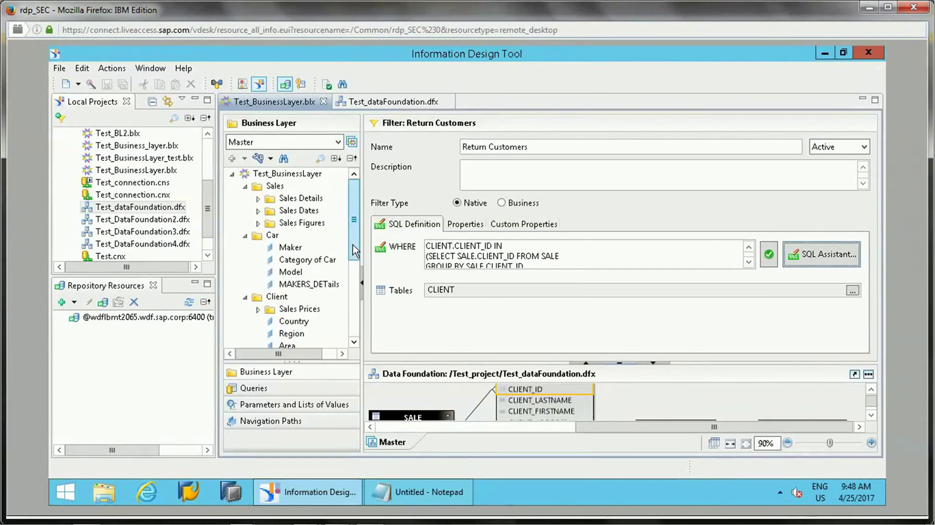